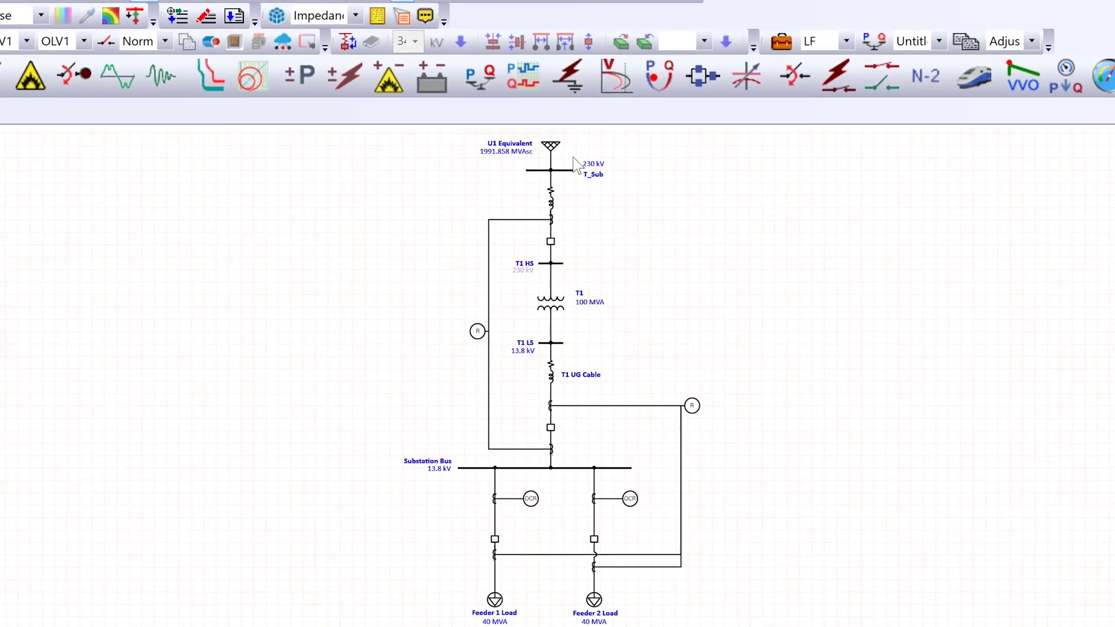
Step: Select the T_Sub bus and inspect the U1 Equivalent utility's properties without changing them
click(562, 162)
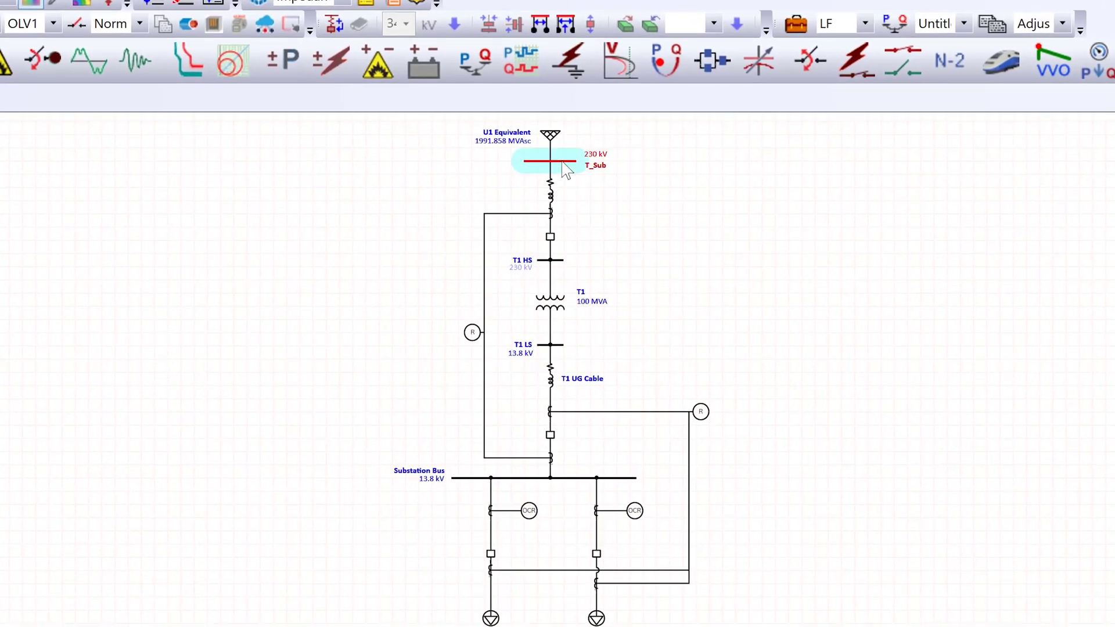
double_click(550, 138)
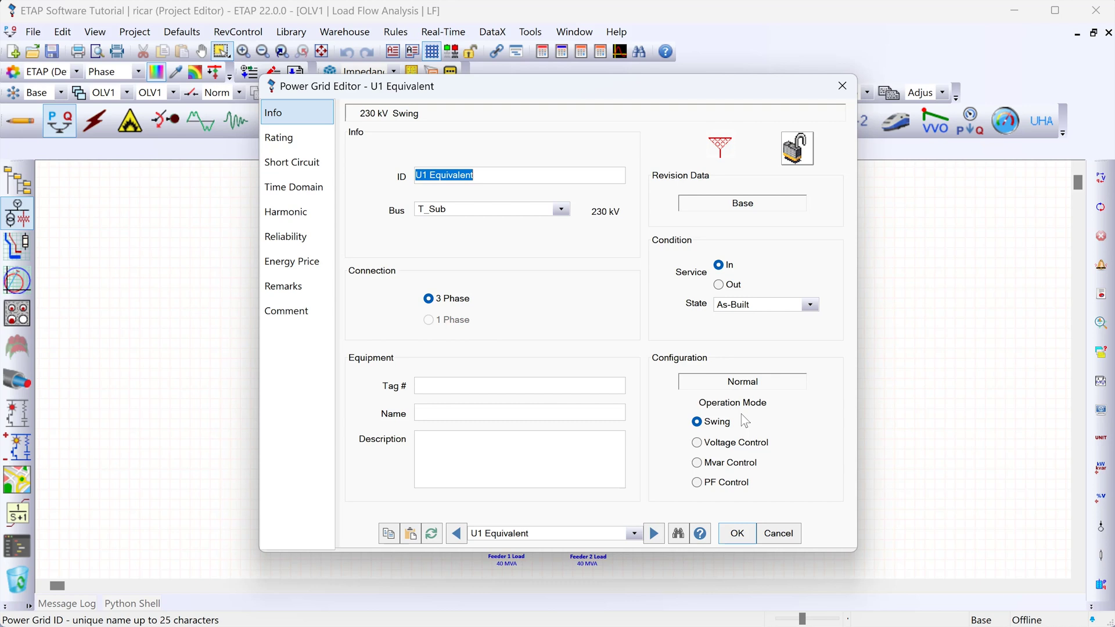
click(736, 533)
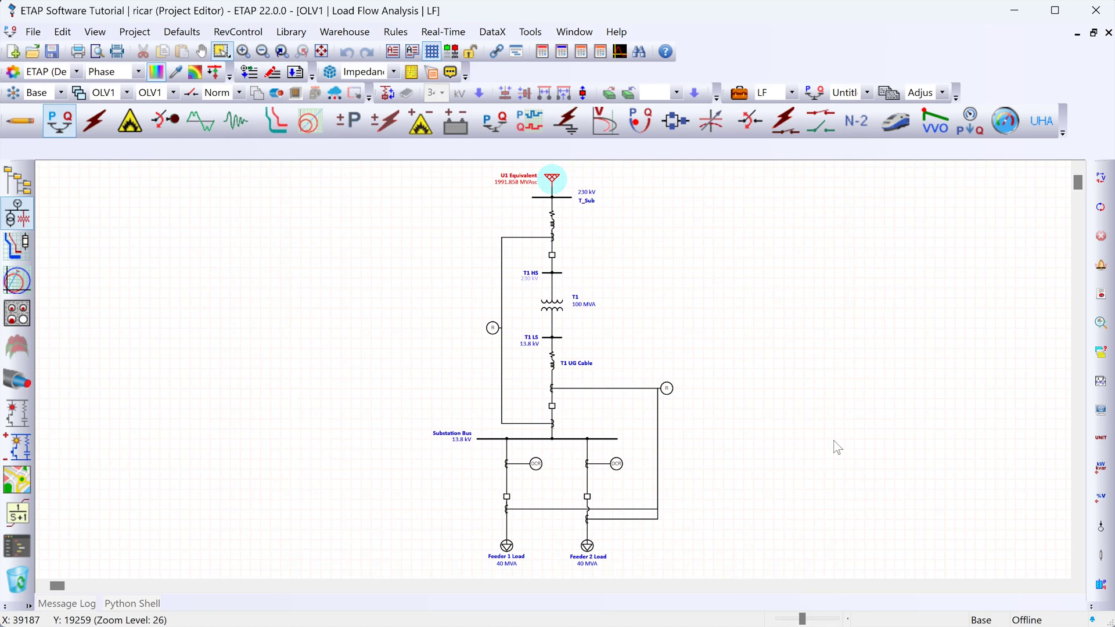
Step: Fit the whole one-line diagram in view
scroll(627, 420, up, 5)
scroll(627, 420, down, 10)
scroll(628, 419, up, 4)
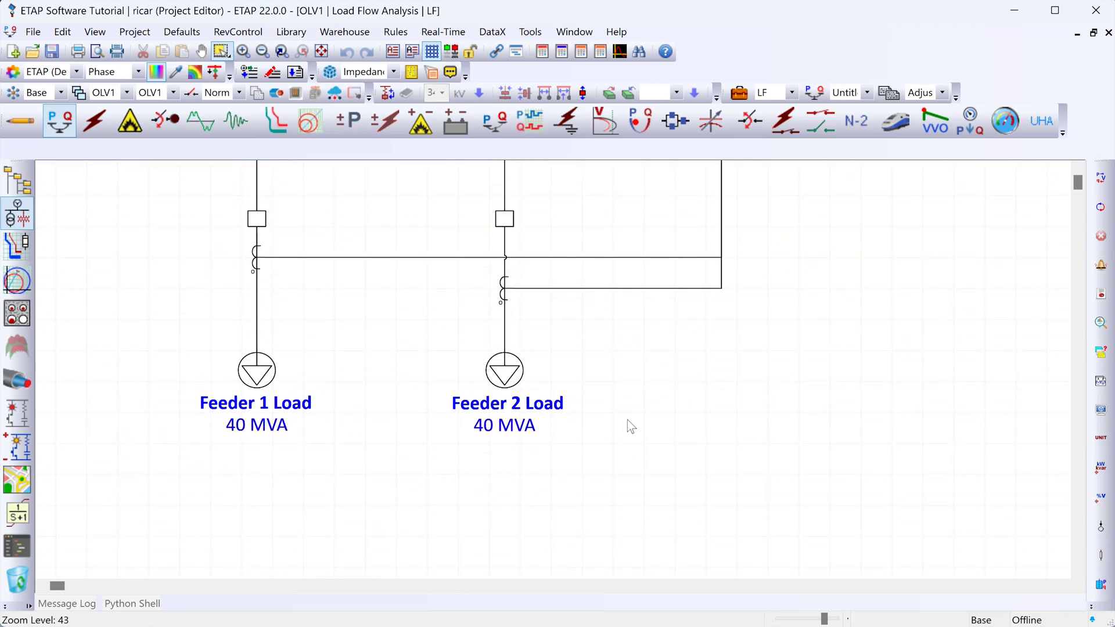
scroll(631, 427, left, 3)
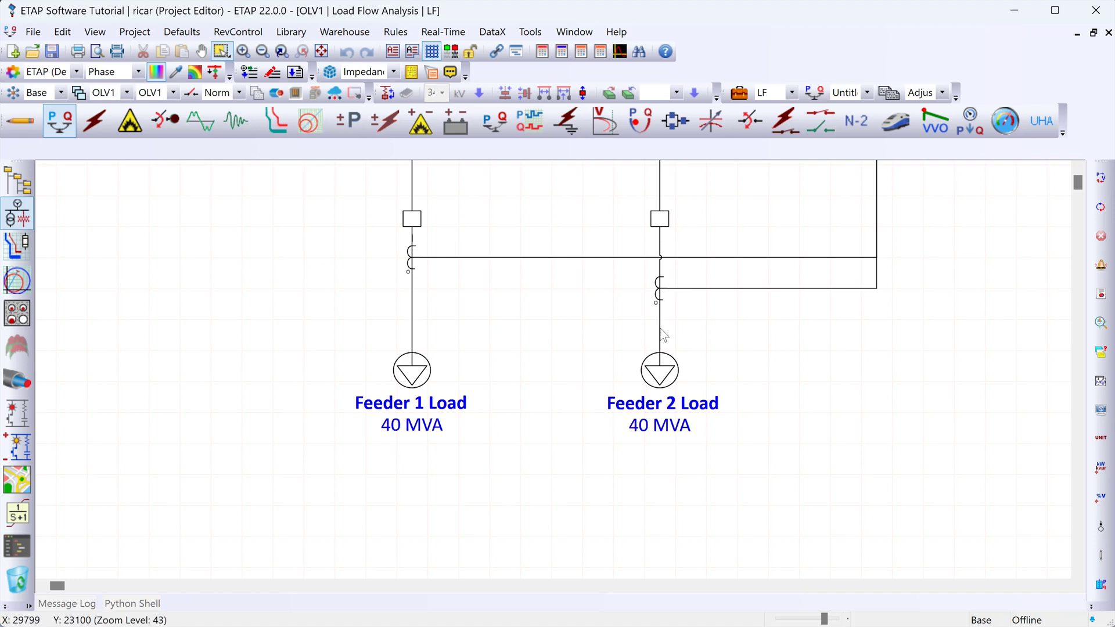
scroll(649, 341, down, 2)
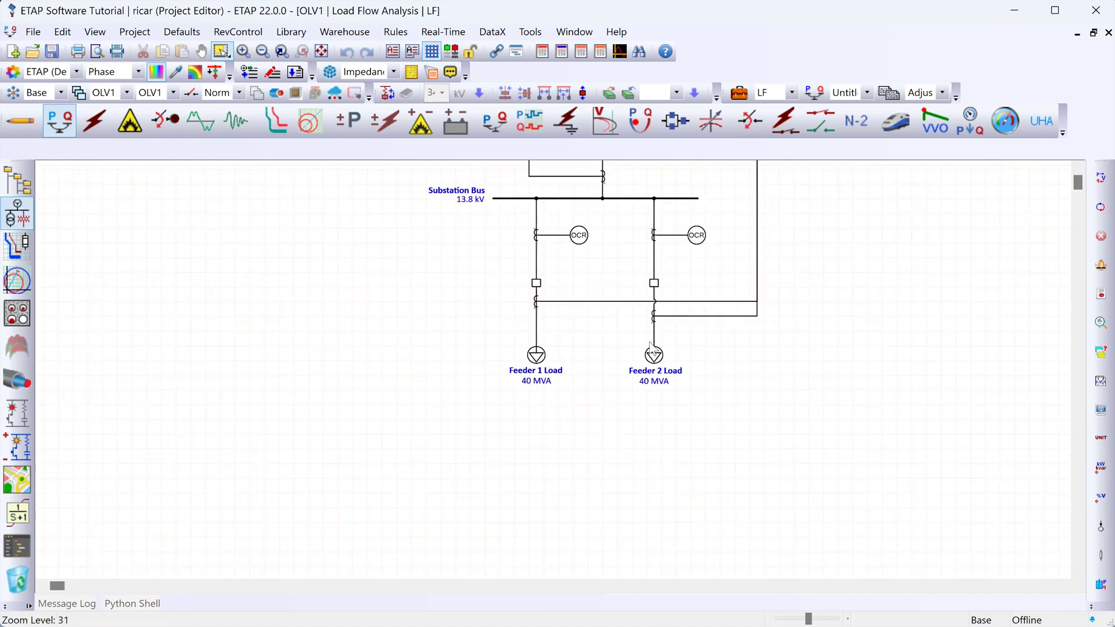
scroll(650, 343, up, 1)
scroll(649, 343, up, 1)
scroll(649, 342, up, 5)
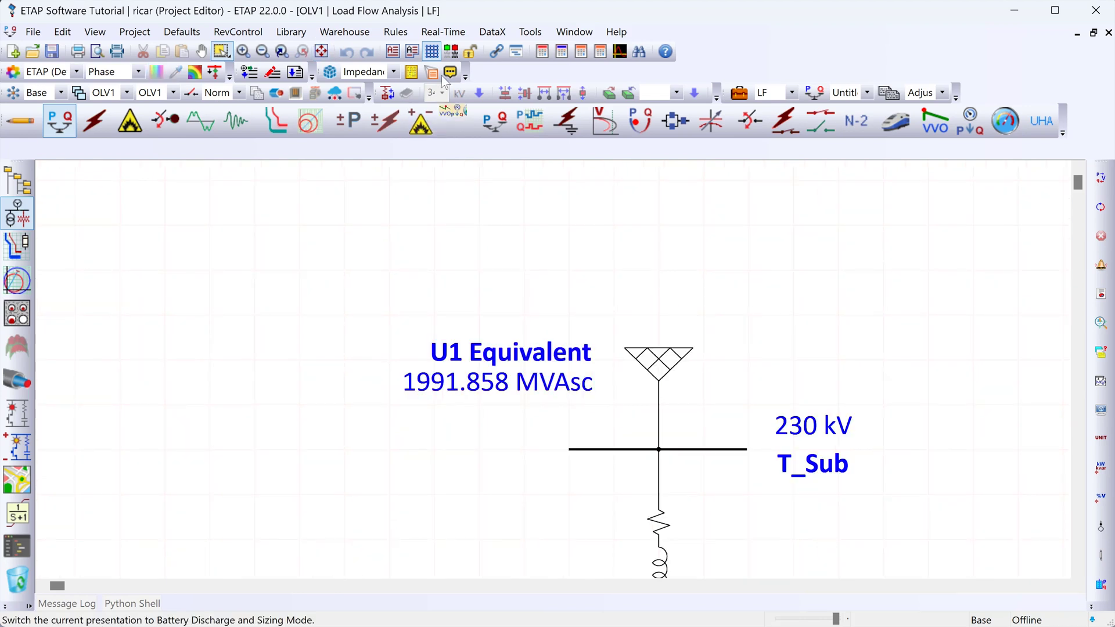
click(321, 51)
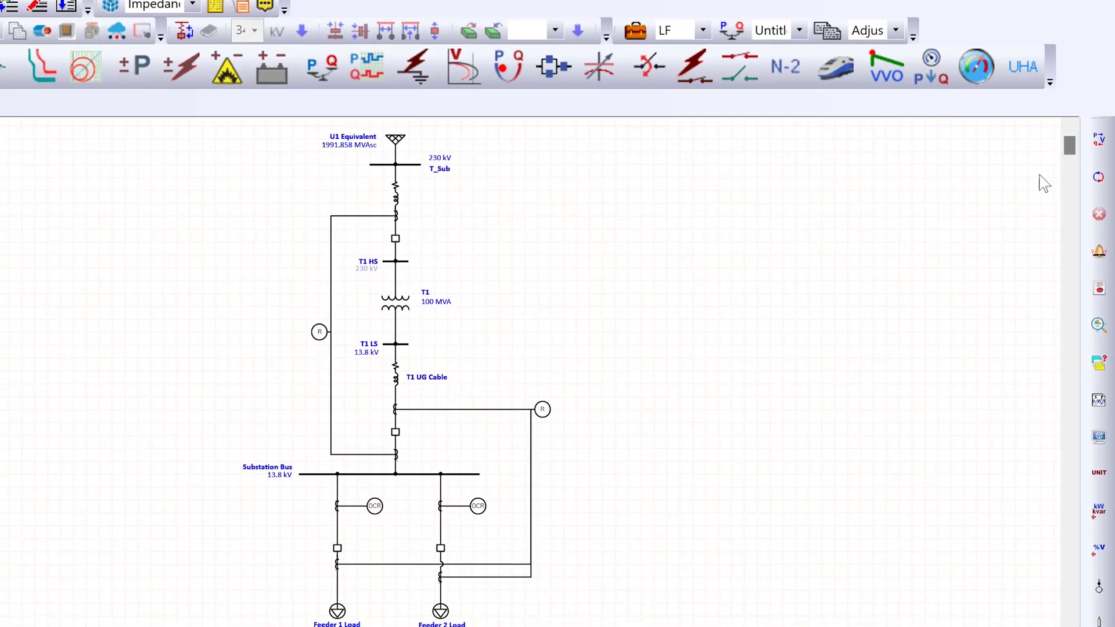
Step: Run the load flow study, then zoom to T_Sub showing 63105 + j52592 and T1 HS at 99.99 %
click(1097, 136)
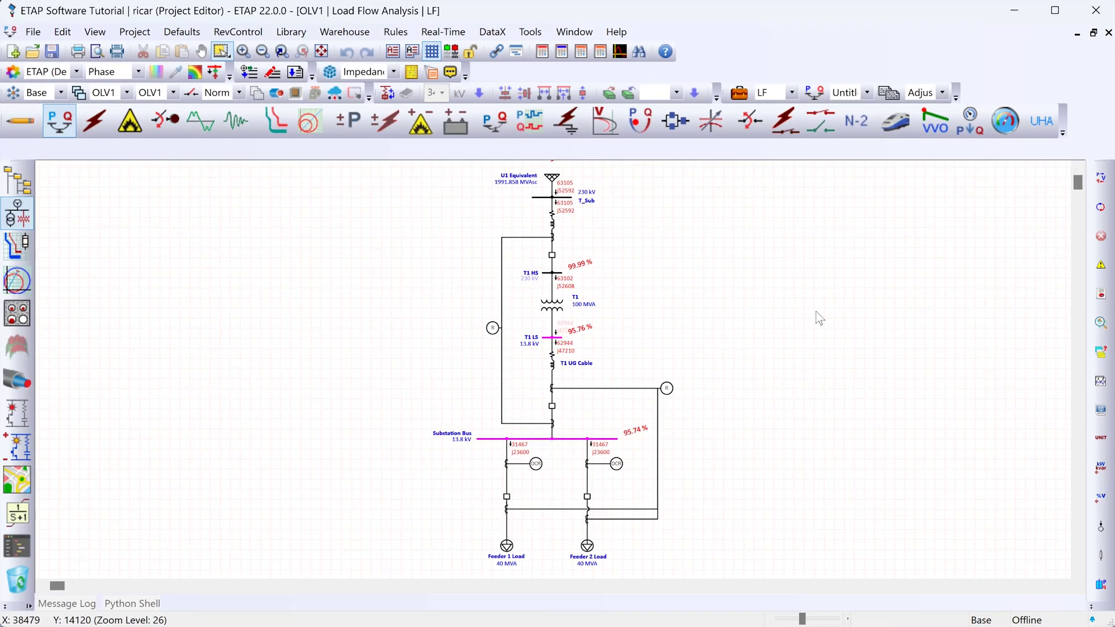
scroll(557, 196, up, 4)
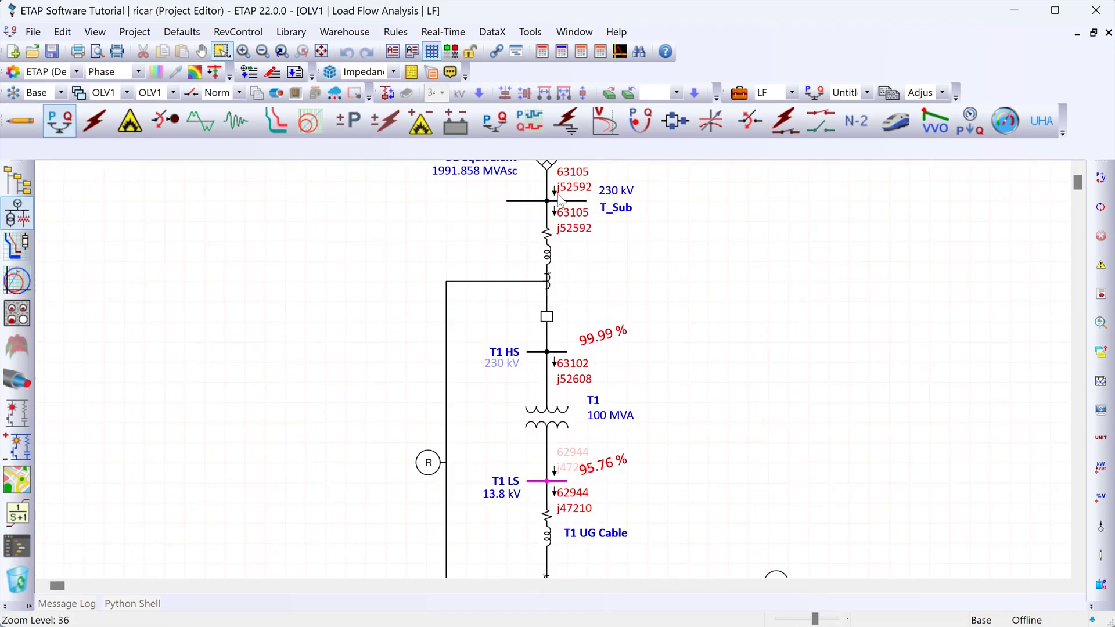
scroll(557, 196, up, 2)
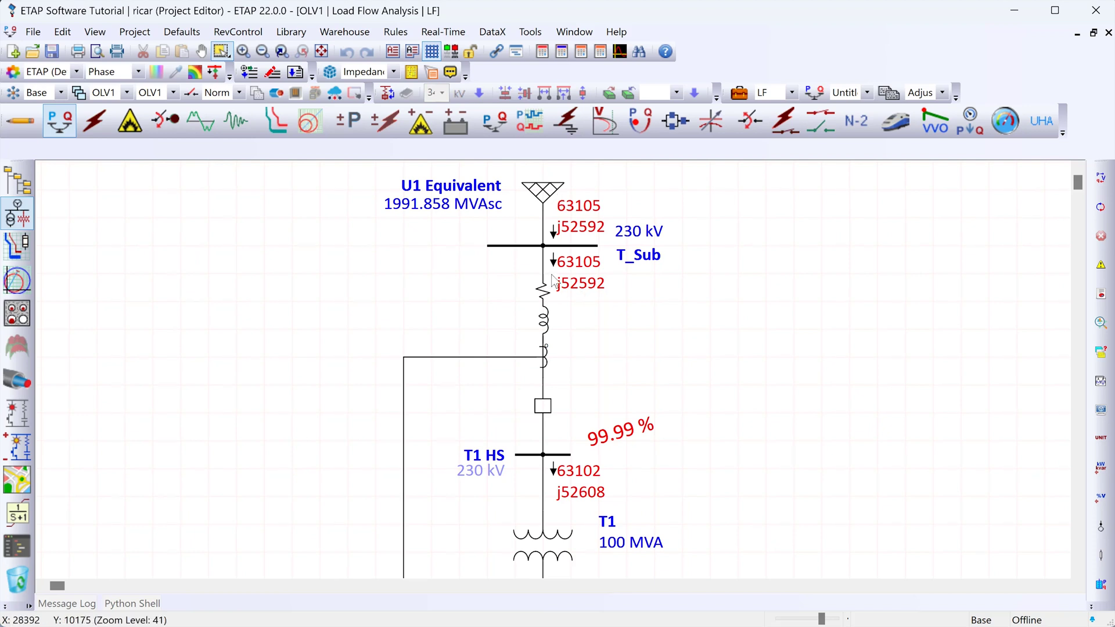
click(500, 252)
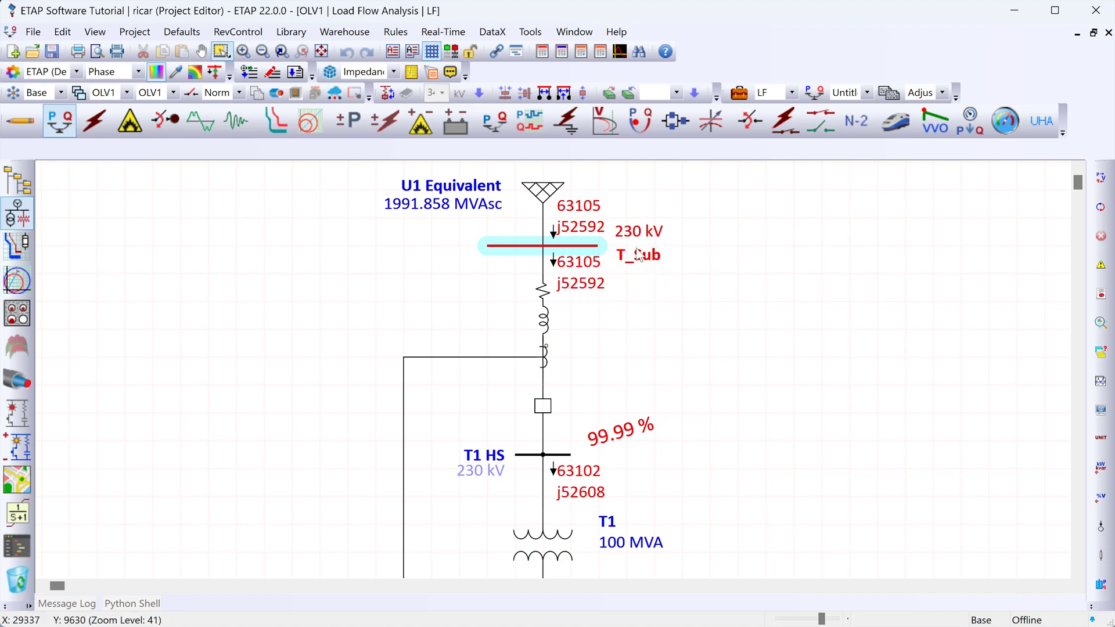
Step: Turn on unit labels and show load flow power flows in kVA with % PF, e.g. 82147 kVA at 76.82 %
click(1101, 440)
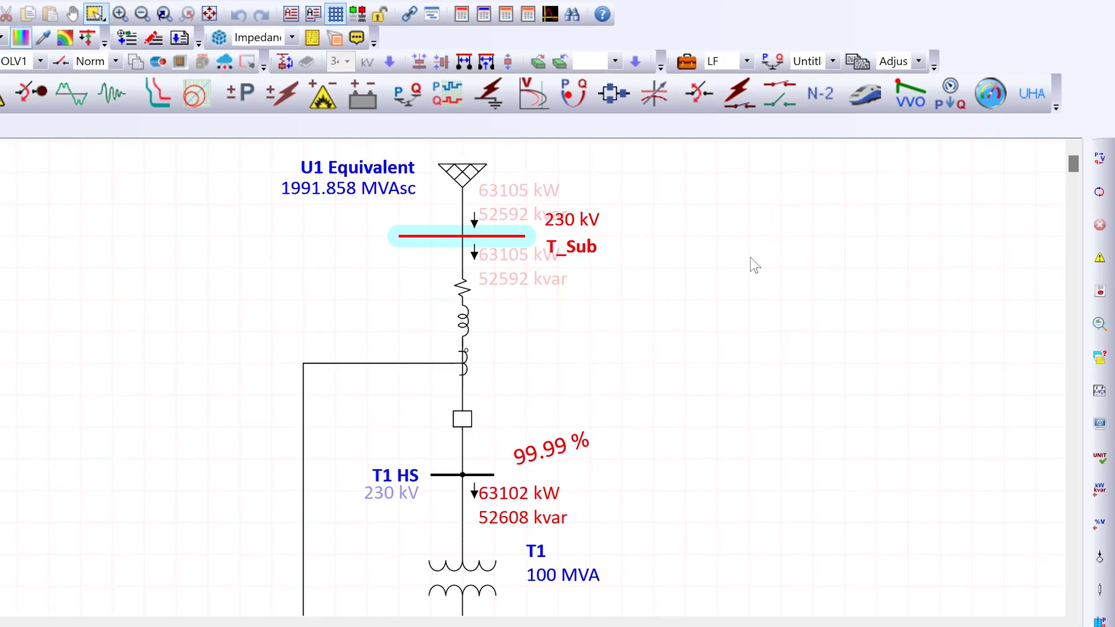
click(1091, 456)
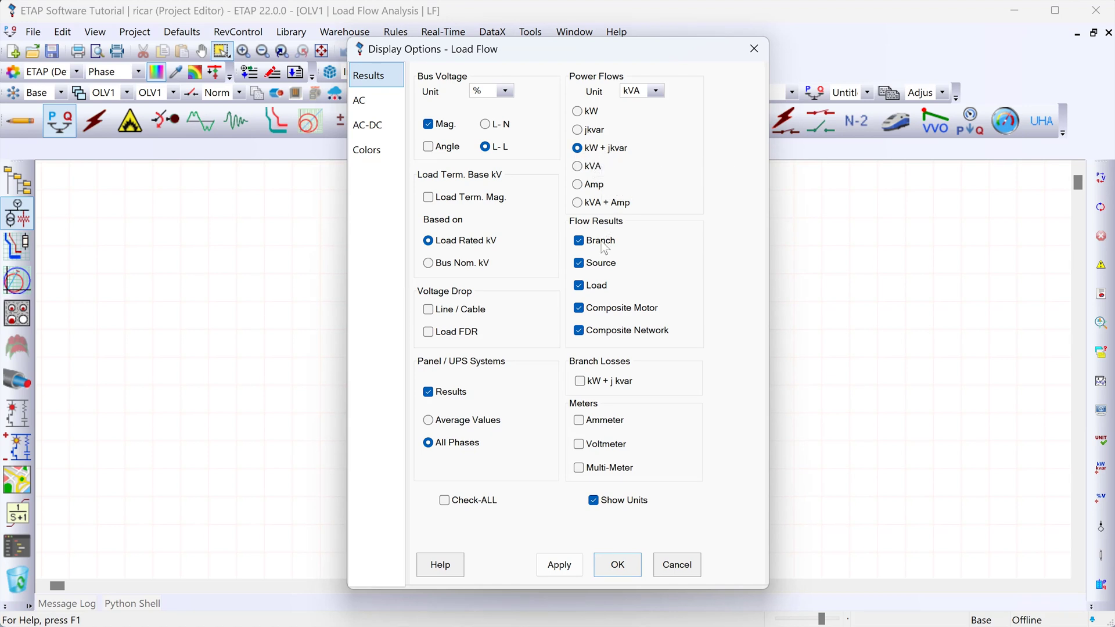
click(617, 561)
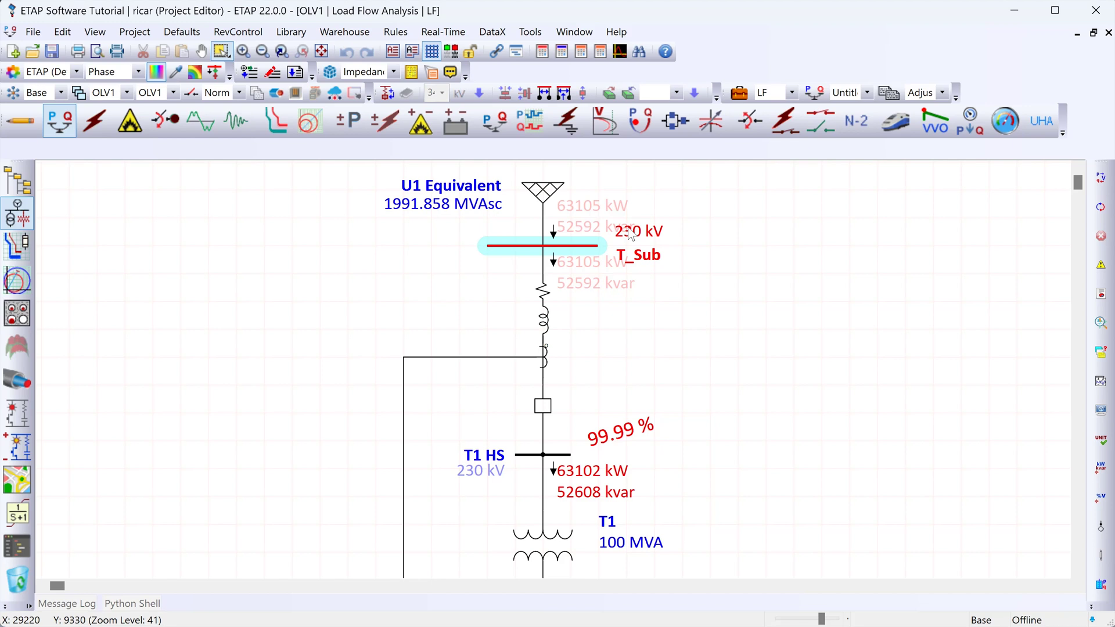
click(1100, 411)
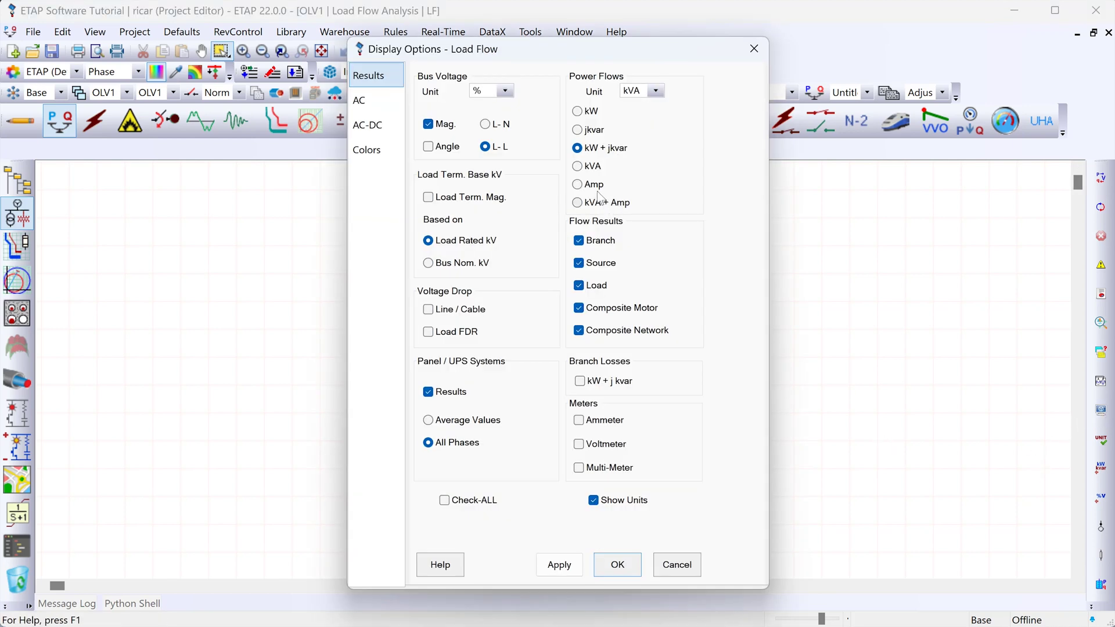
click(578, 166)
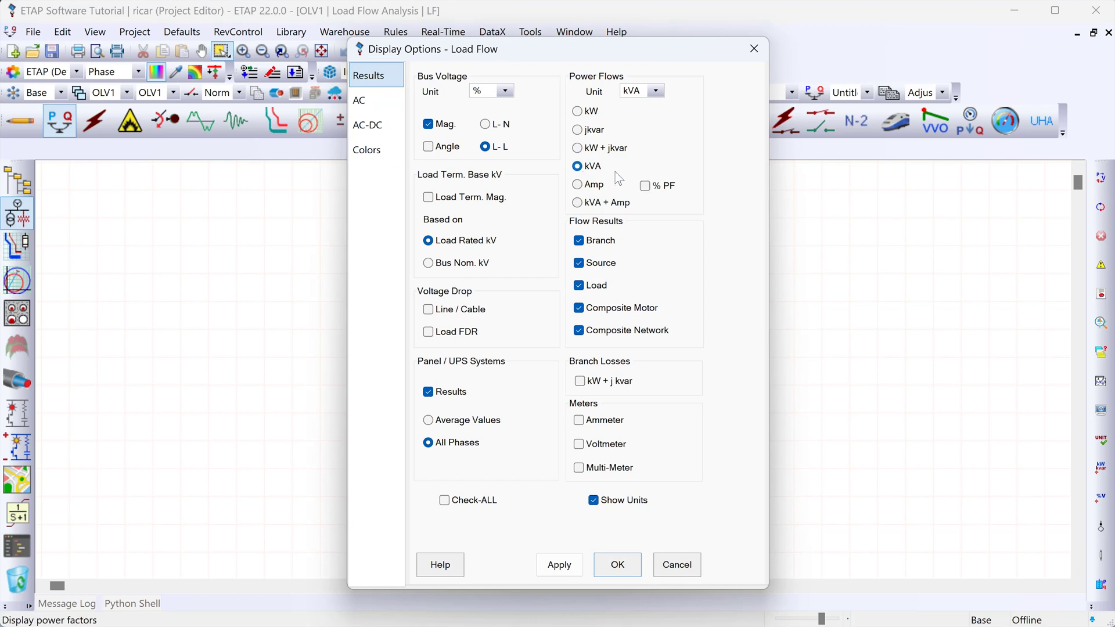
click(644, 186)
click(619, 563)
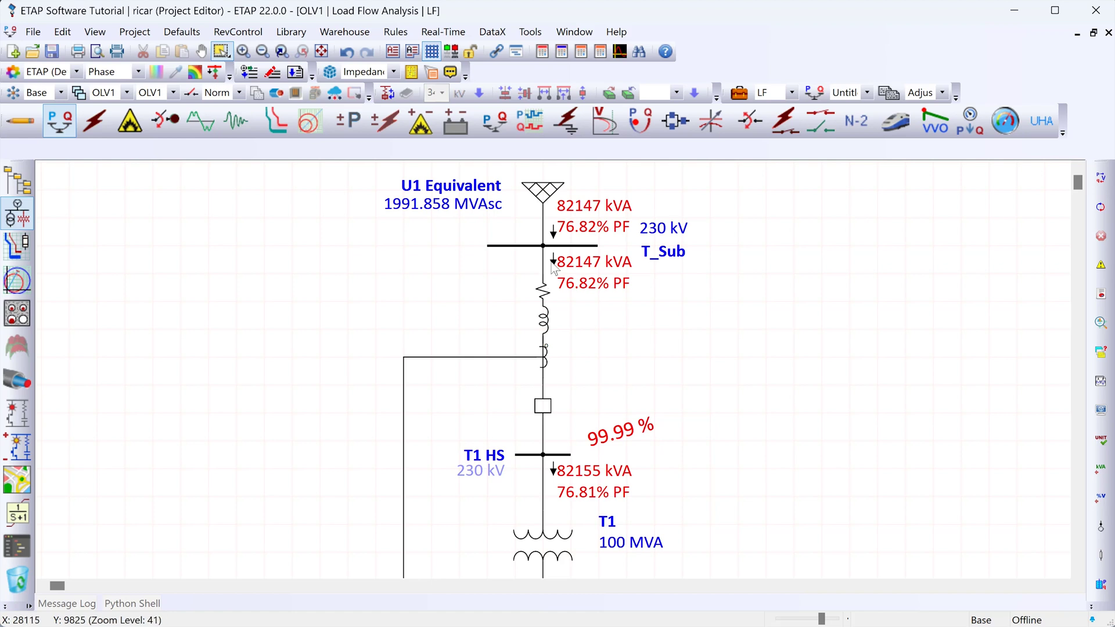
click(543, 188)
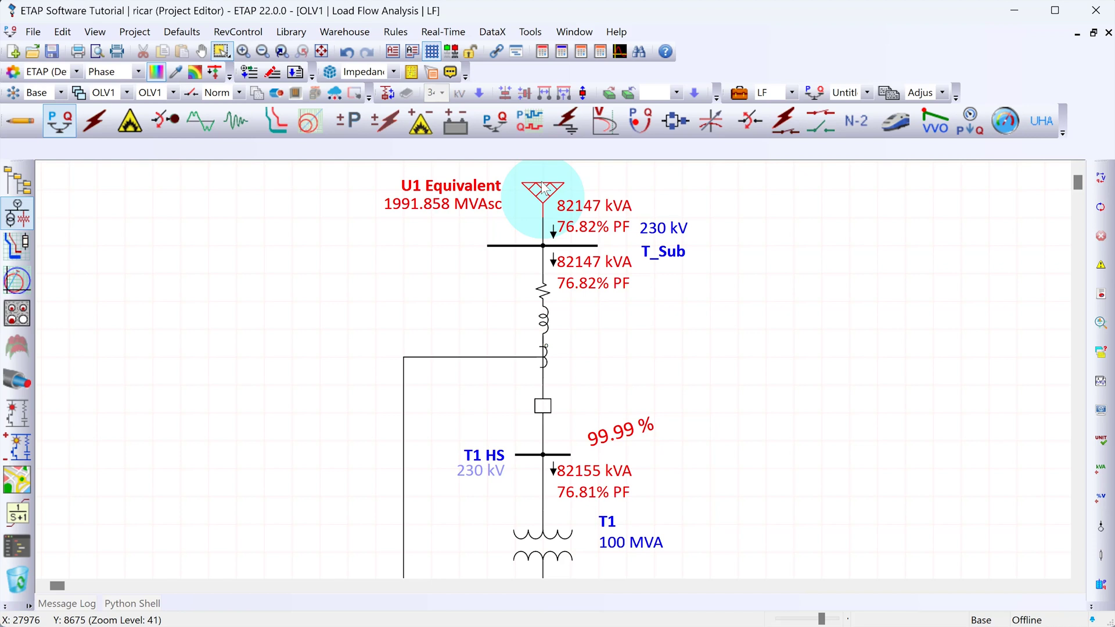
scroll(780, 405, down, 10)
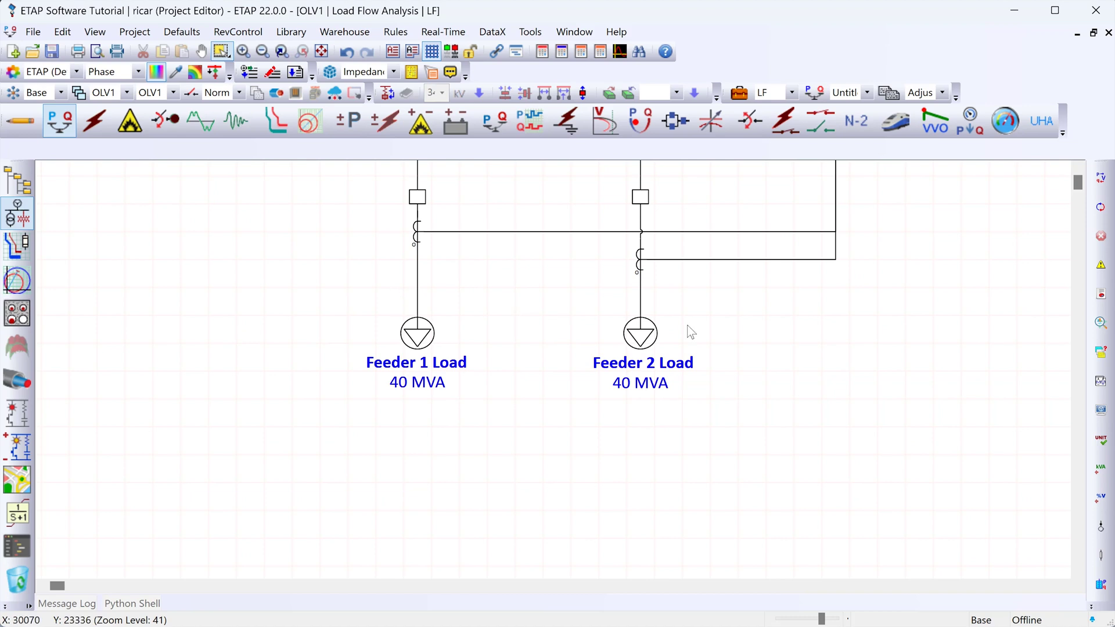
scroll(680, 414, up, 6)
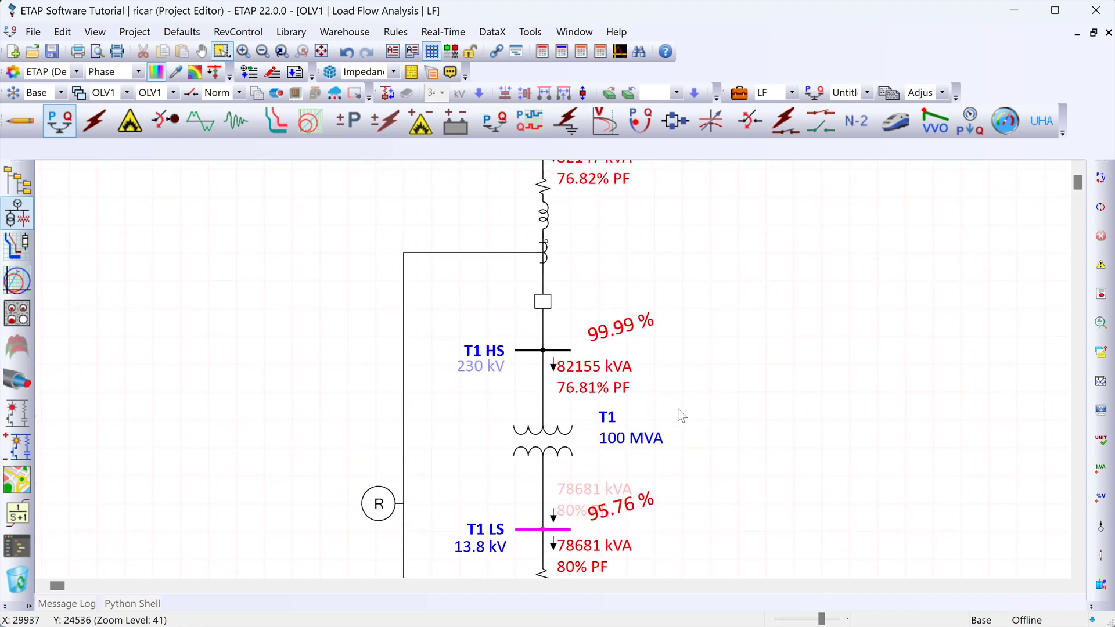
scroll(681, 416, up, 3)
scroll(681, 416, down, 1)
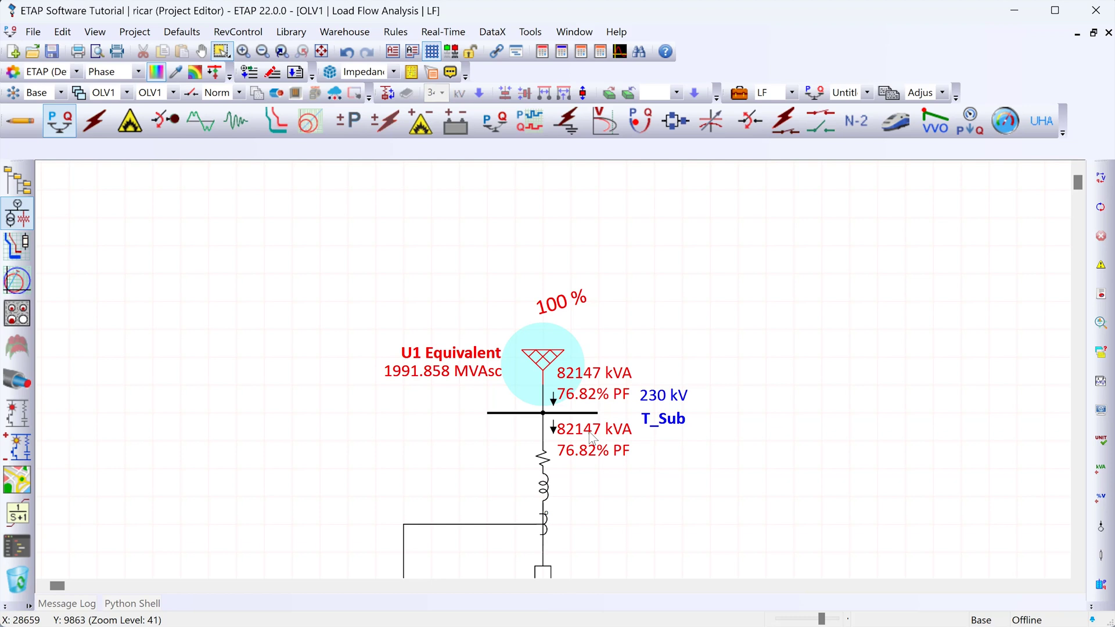
scroll(590, 436, down, 5)
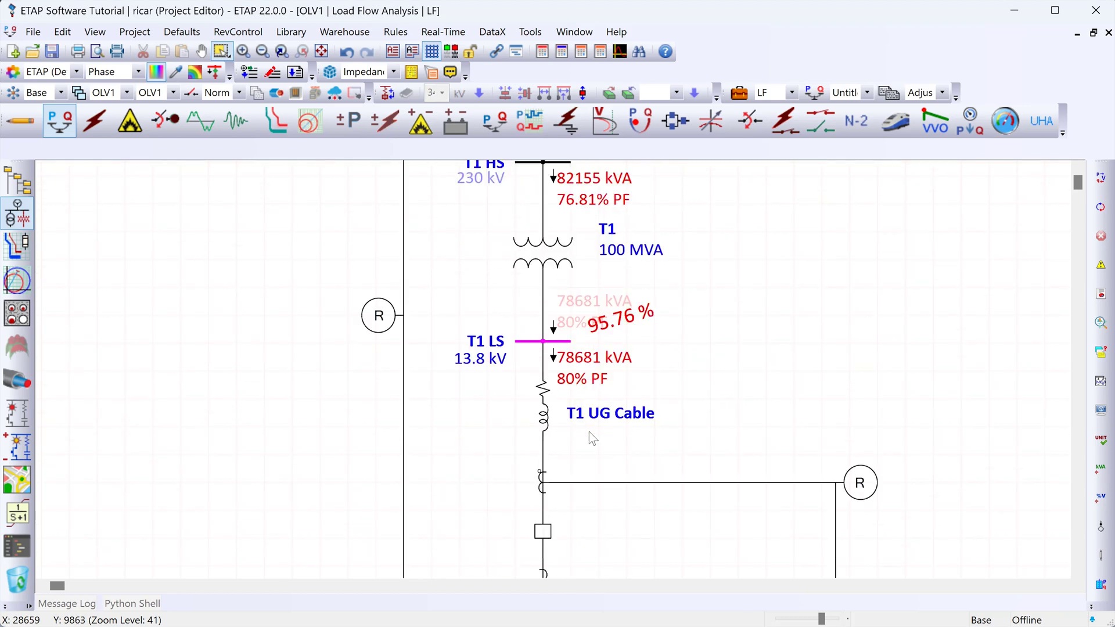
scroll(590, 436, up, 1)
scroll(590, 436, up, 2)
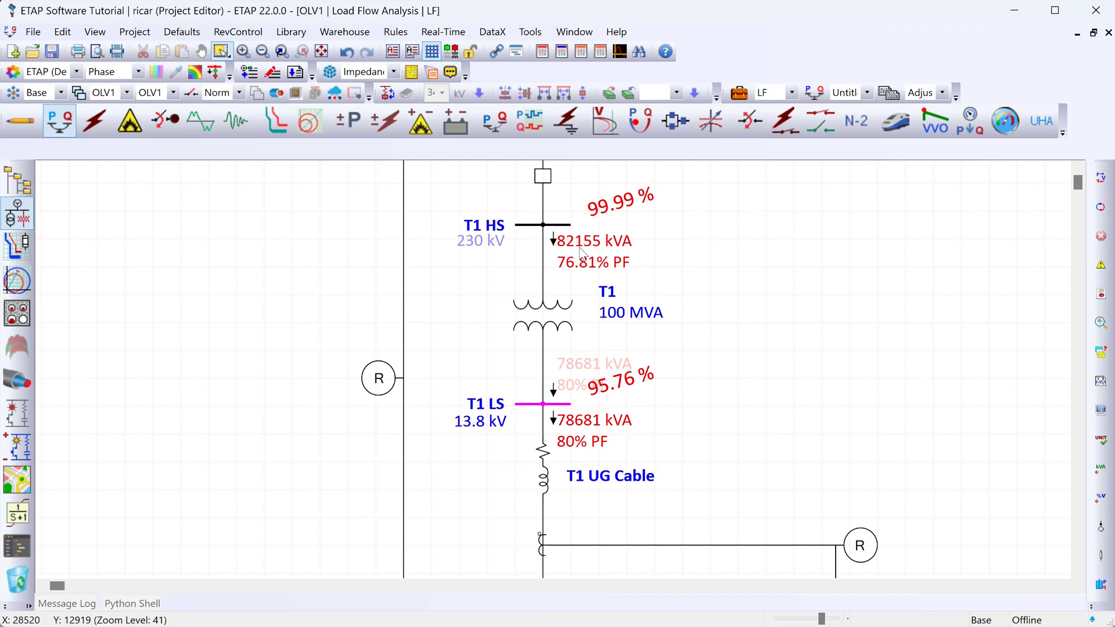
click(556, 323)
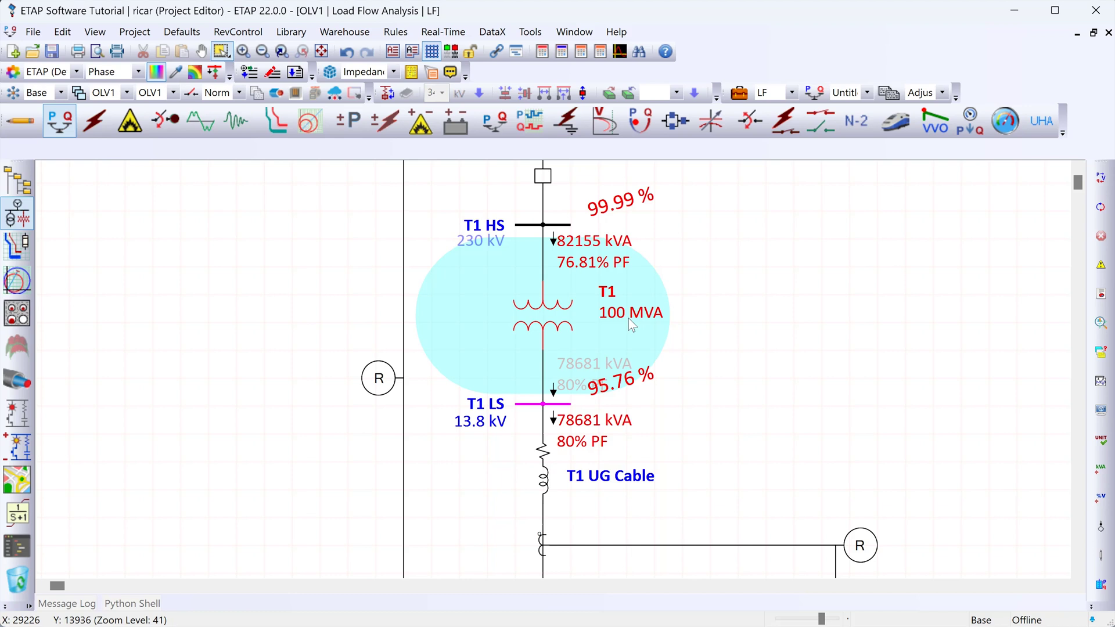
click(757, 343)
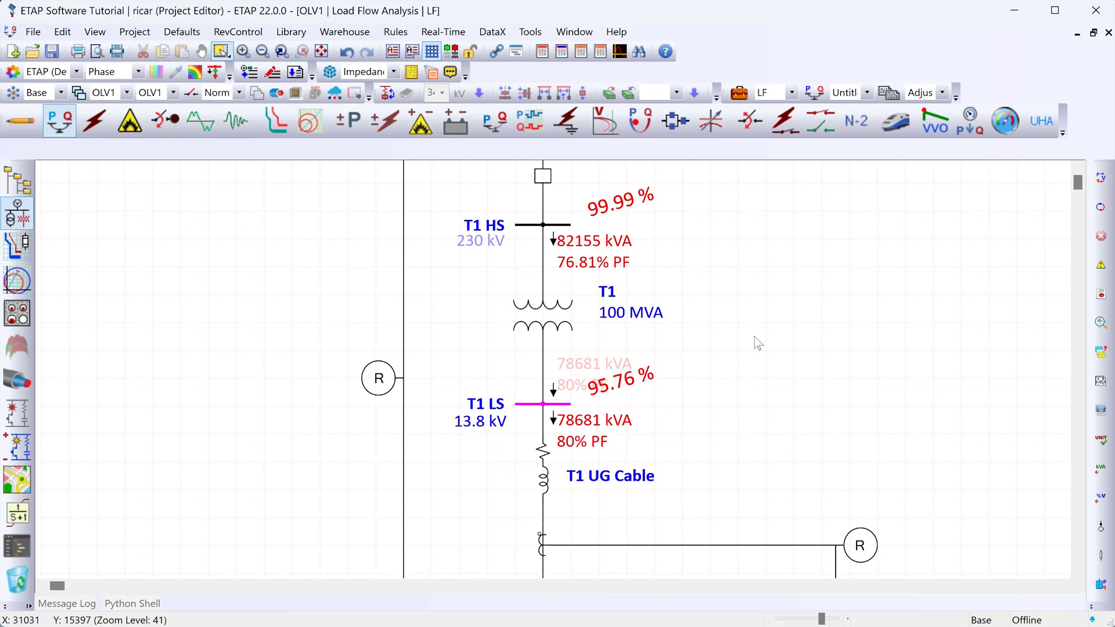
click(543, 470)
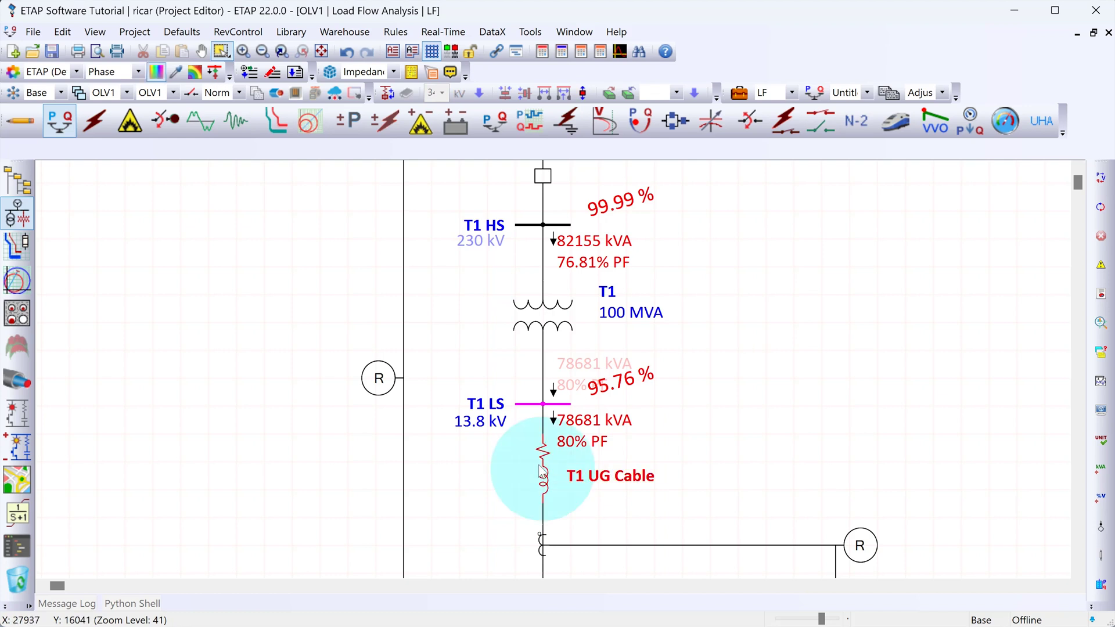
scroll(541, 471, down, 1)
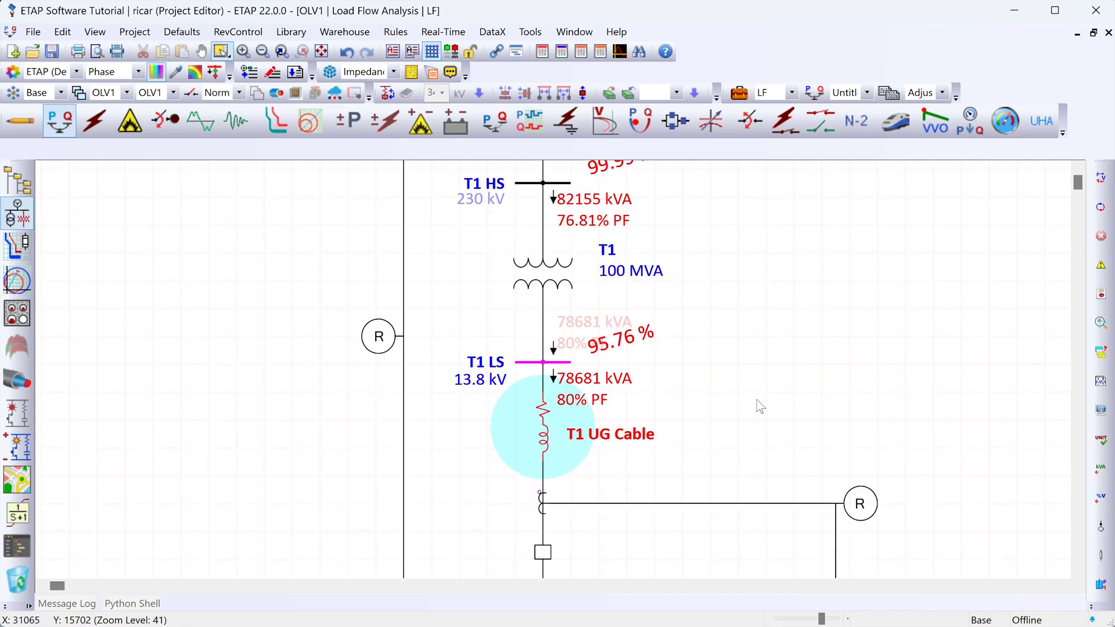
Step: Review the T1 UG Cable's ampacity settings (4176.2 derated) and close its Cable Editor
double_click(545, 433)
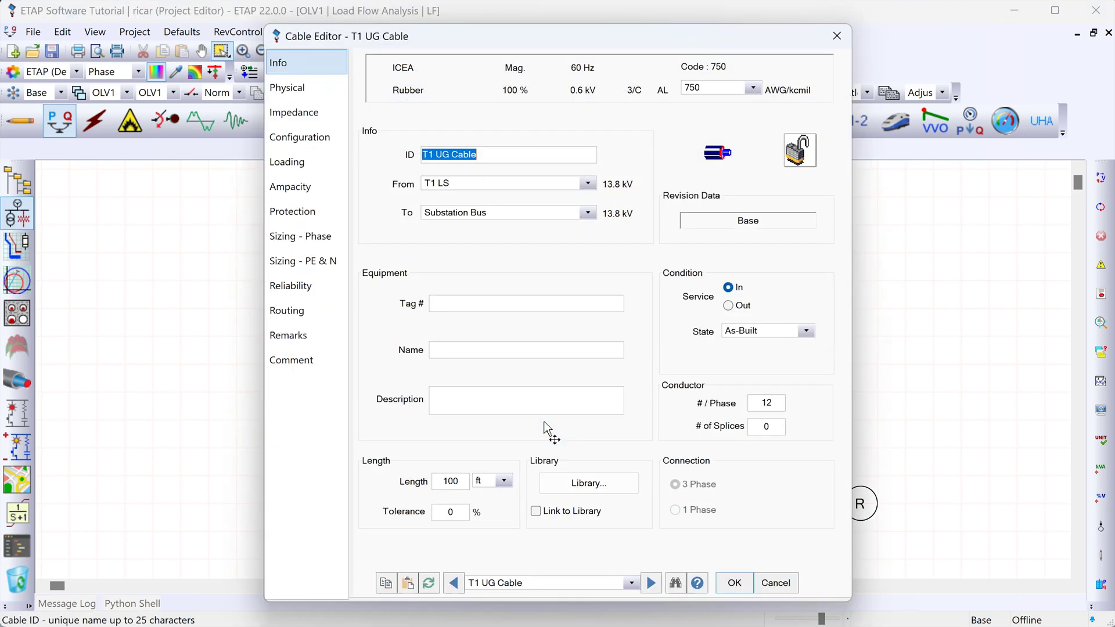
click(296, 192)
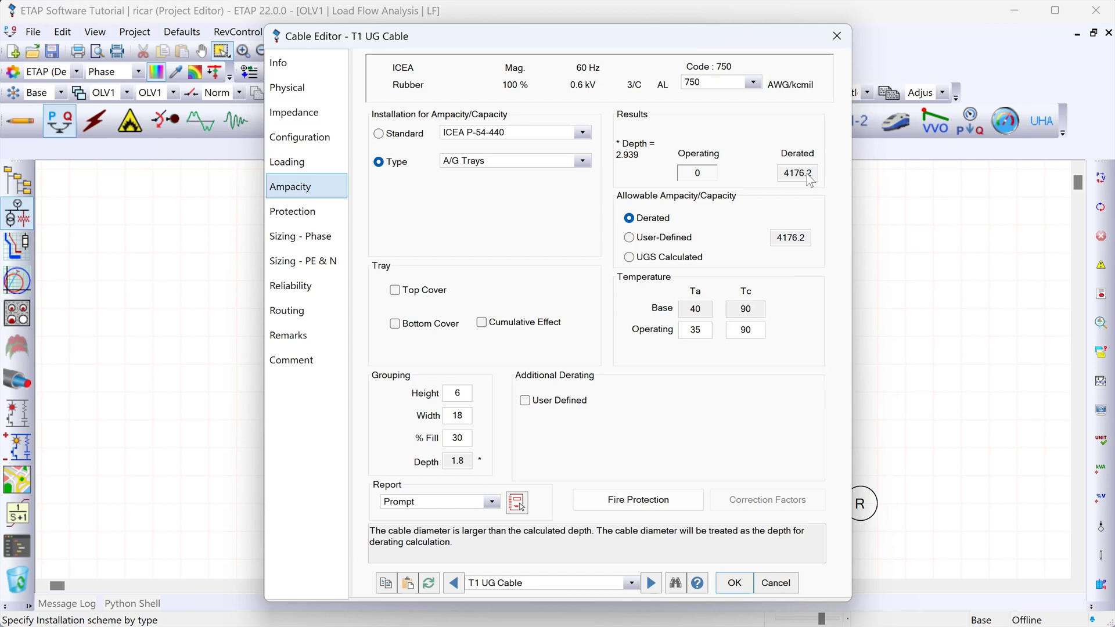
click(735, 582)
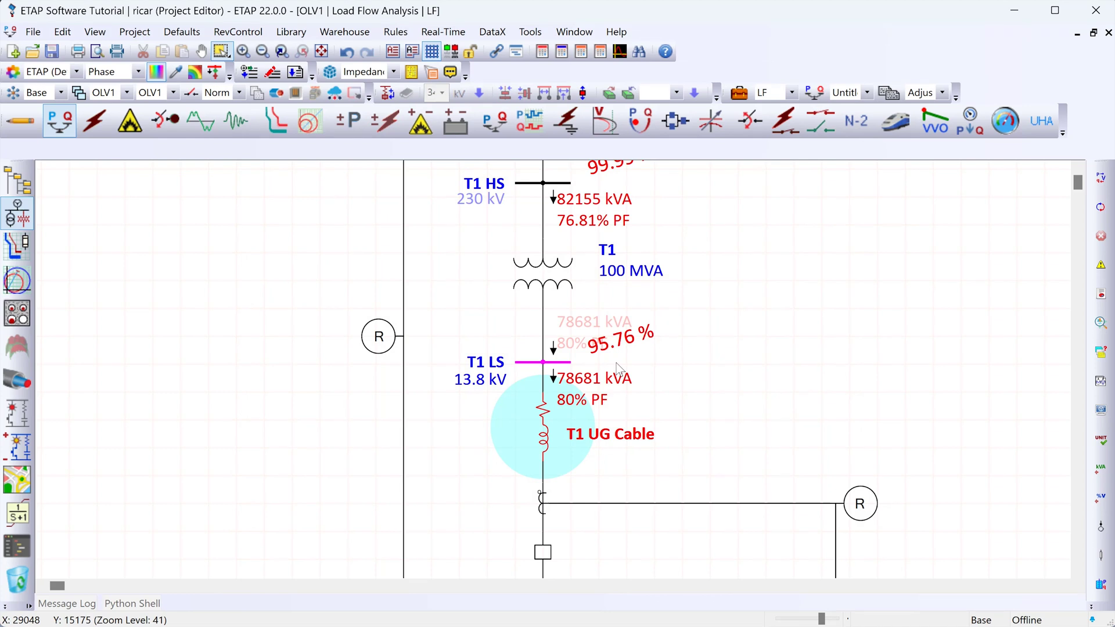
Step: Show load flow power flows in amps with % PF, e.g. 206.3 A into T1 and 3438 A through T1 UG Cable
click(1101, 411)
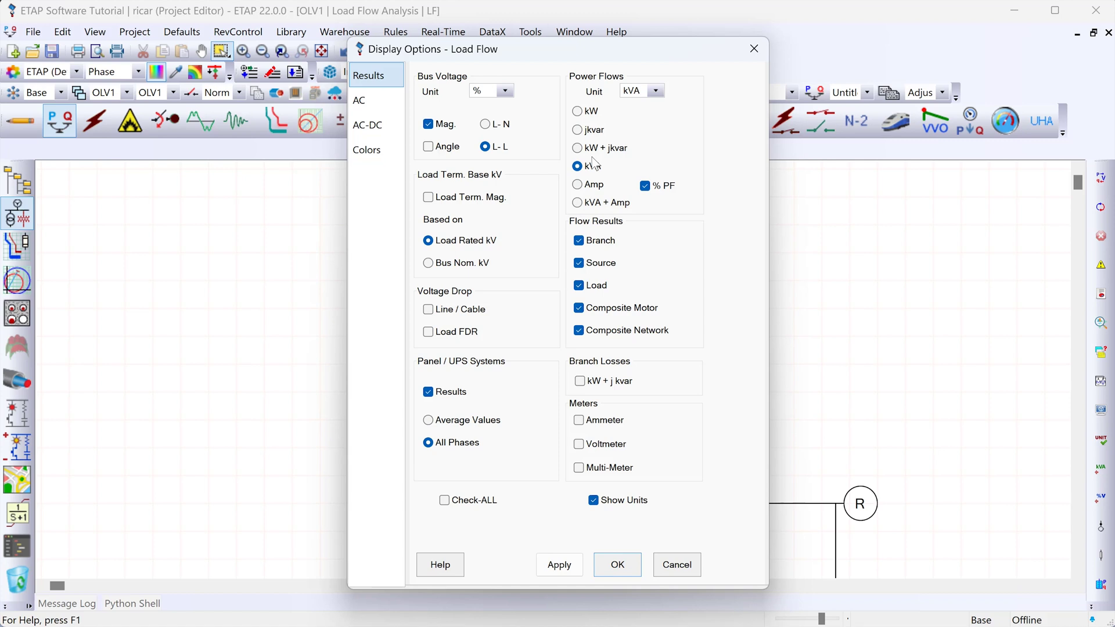
click(582, 187)
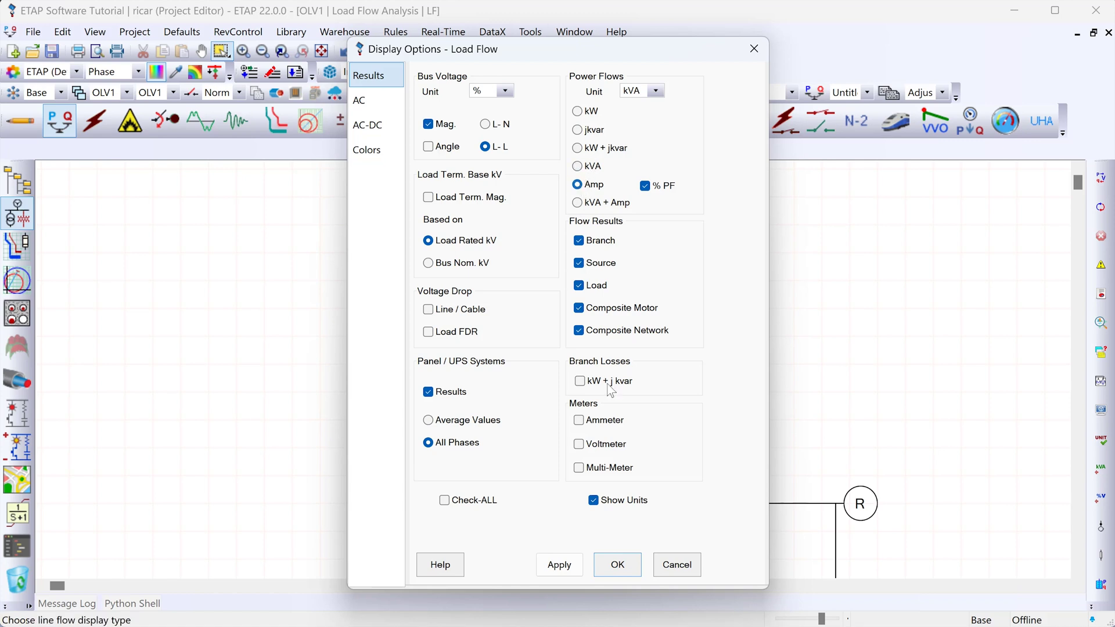
click(617, 565)
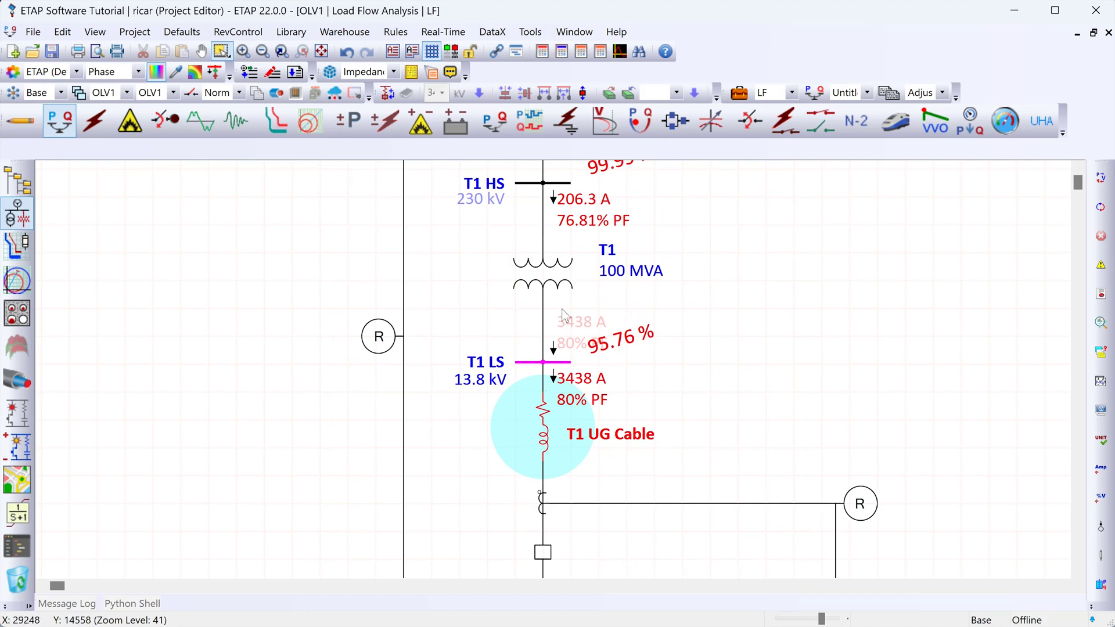
scroll(749, 354, down, 1)
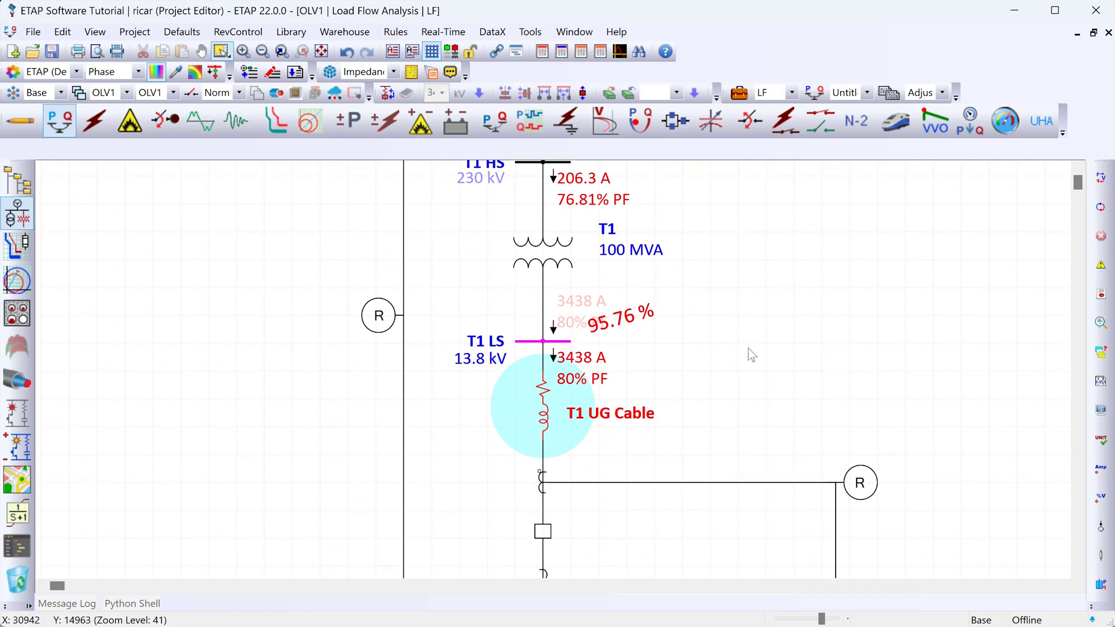
scroll(749, 353, down, 3)
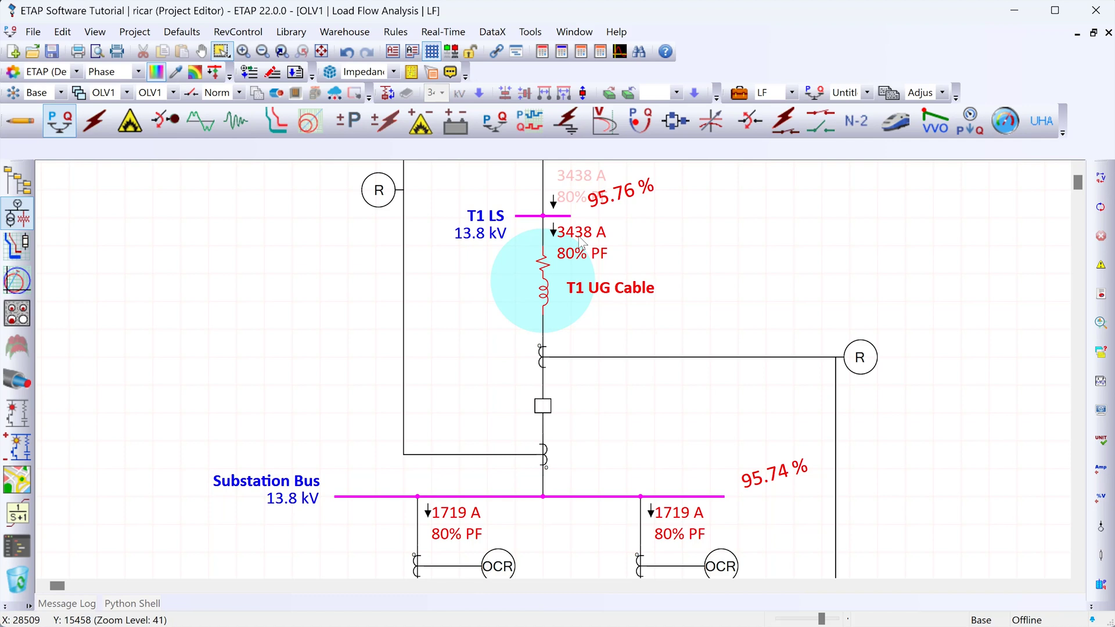
scroll(578, 236, down, 2)
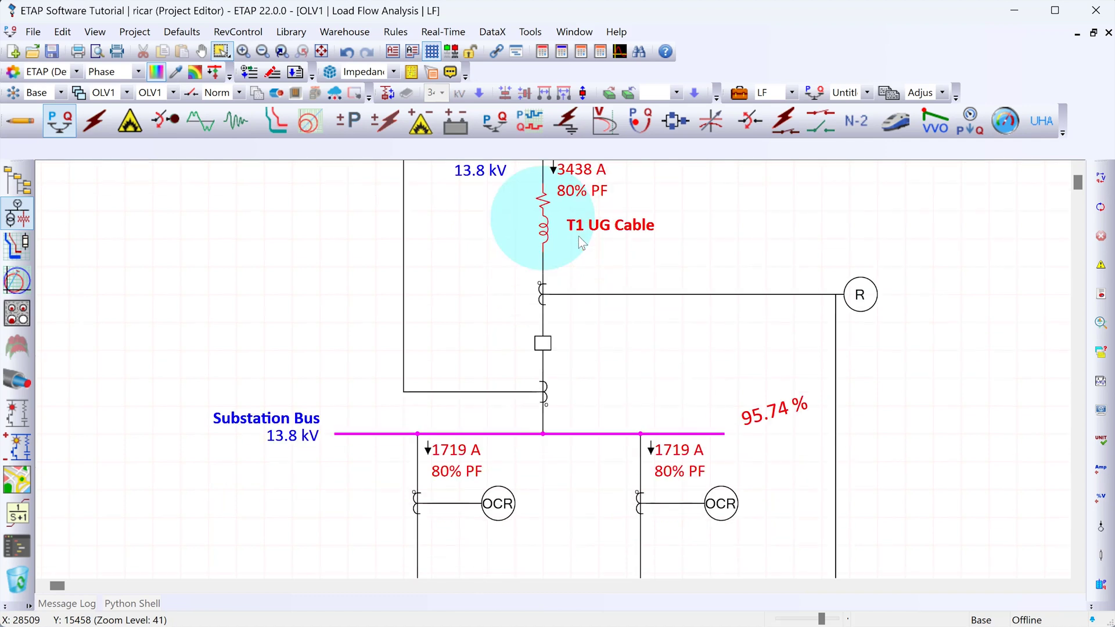
click(365, 434)
click(698, 386)
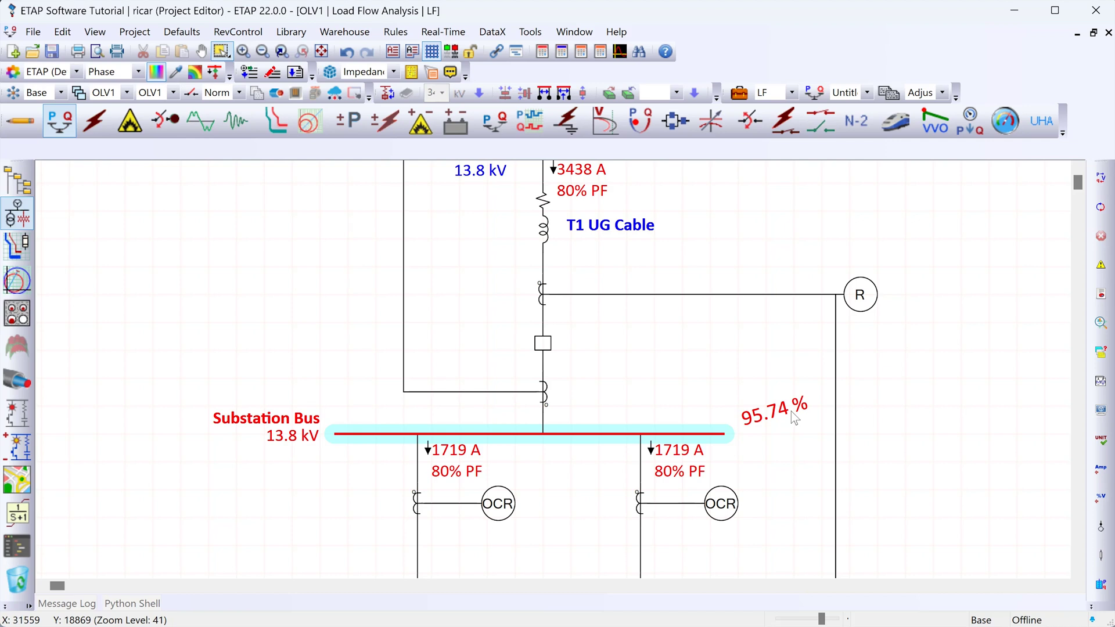
scroll(791, 413, up, 10)
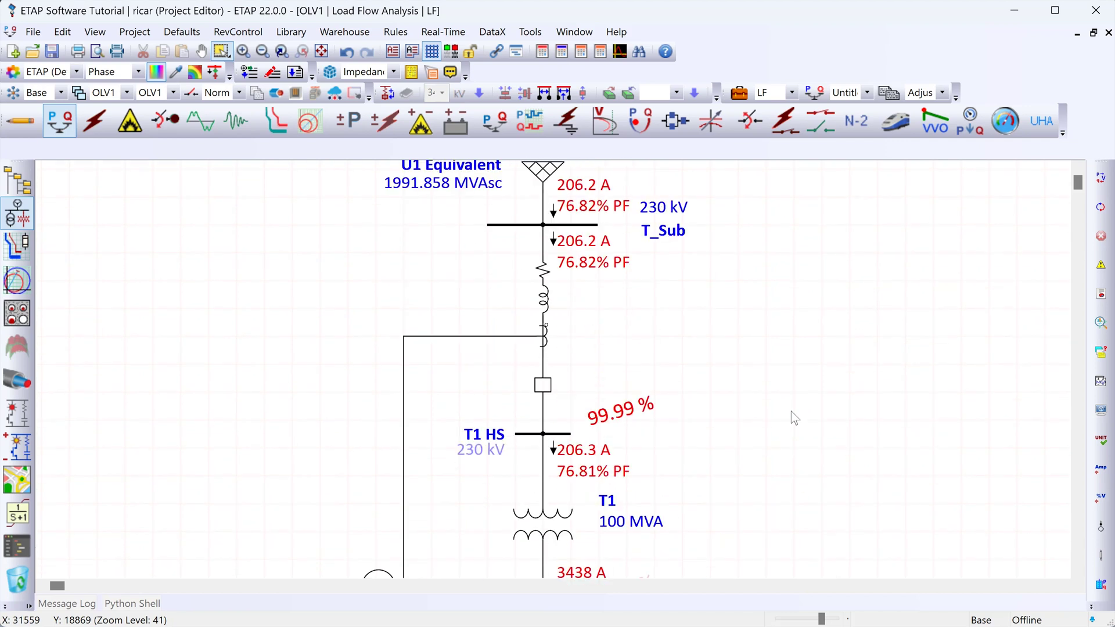
scroll(790, 412, down, 2)
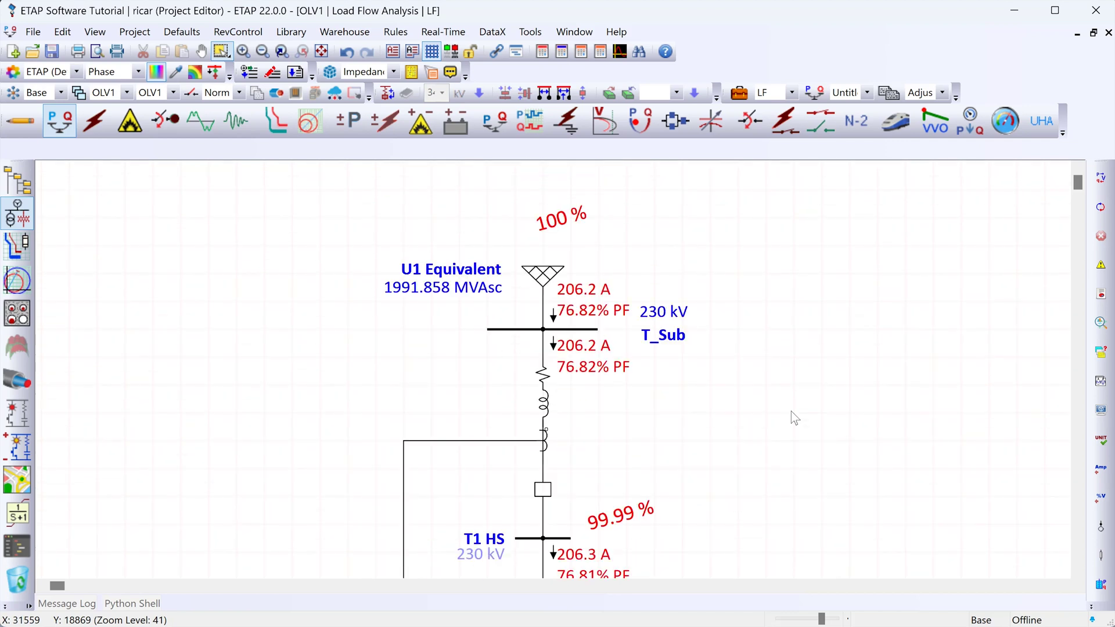
click(510, 332)
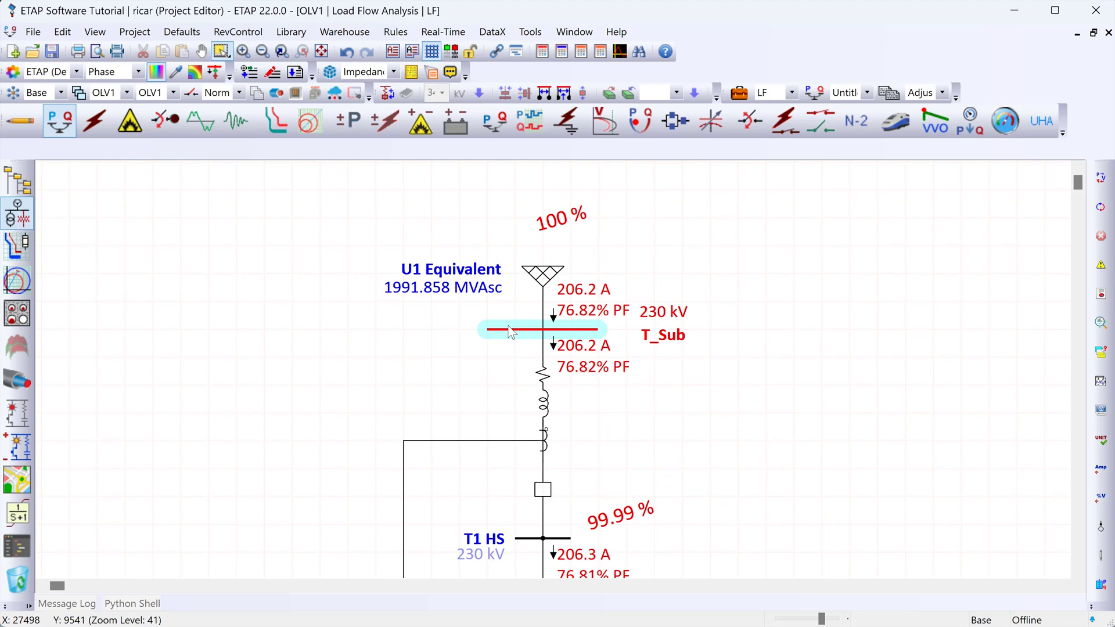
scroll(526, 407, down, 3)
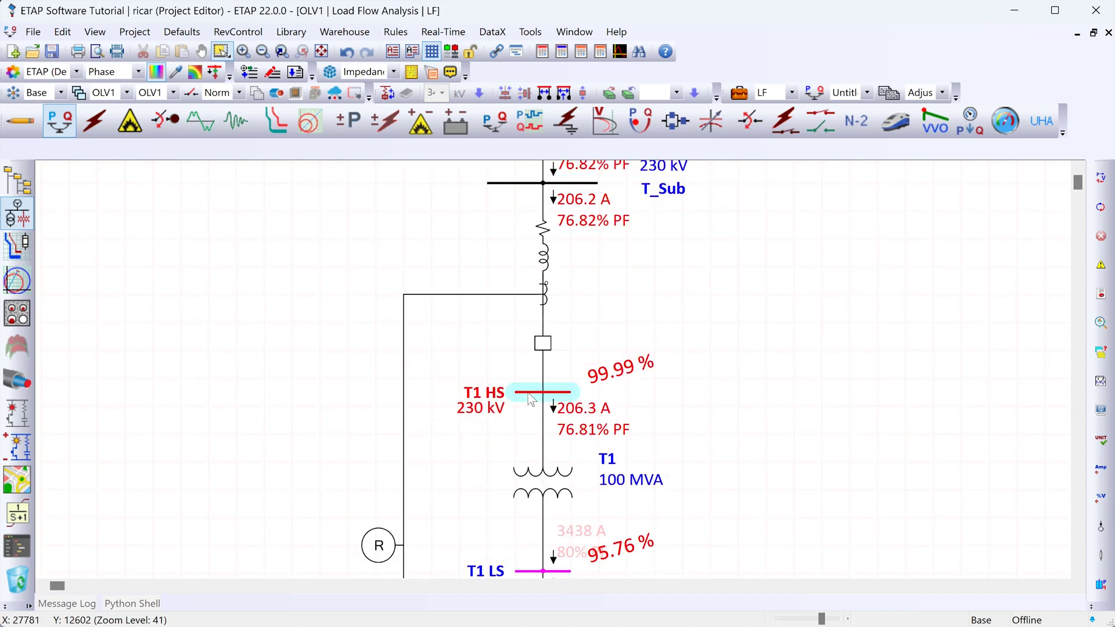
scroll(751, 380, down, 5)
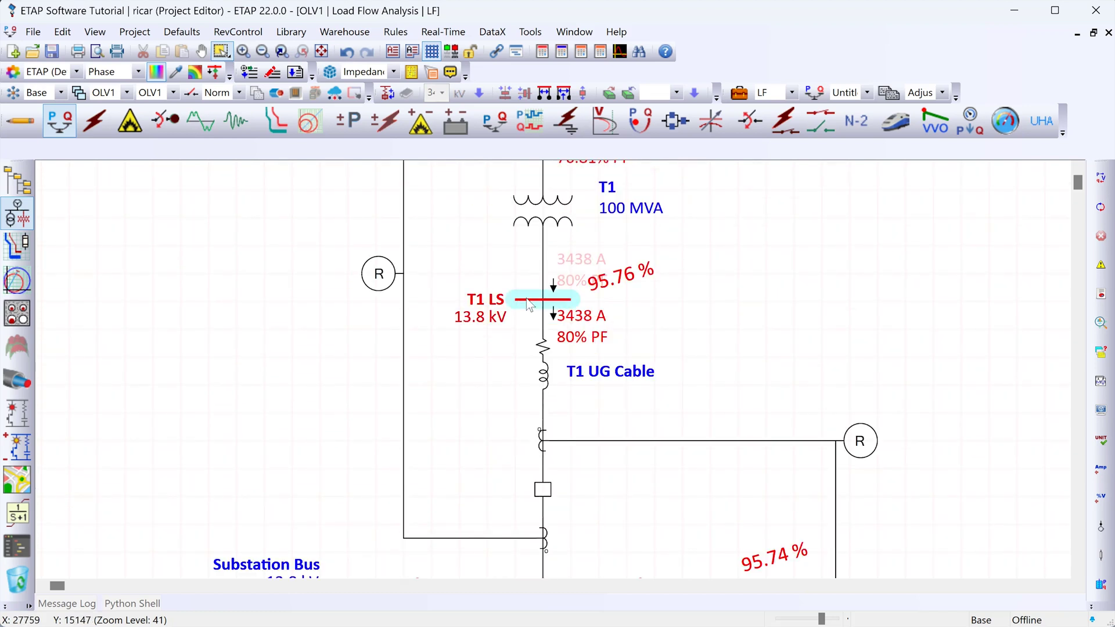
scroll(630, 480, down, 2)
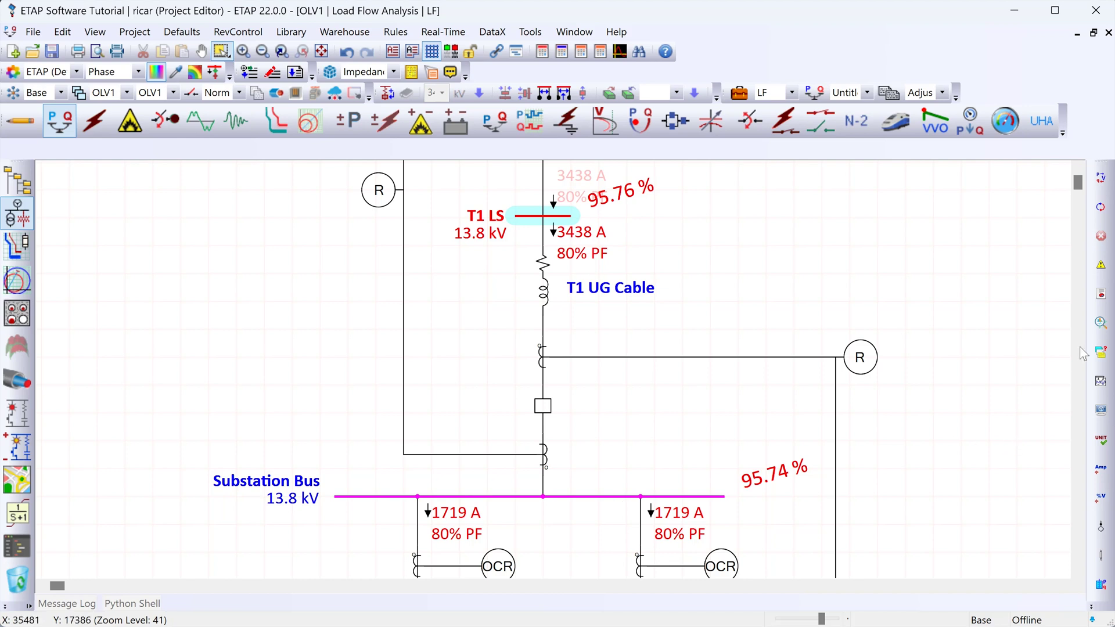
click(1101, 296)
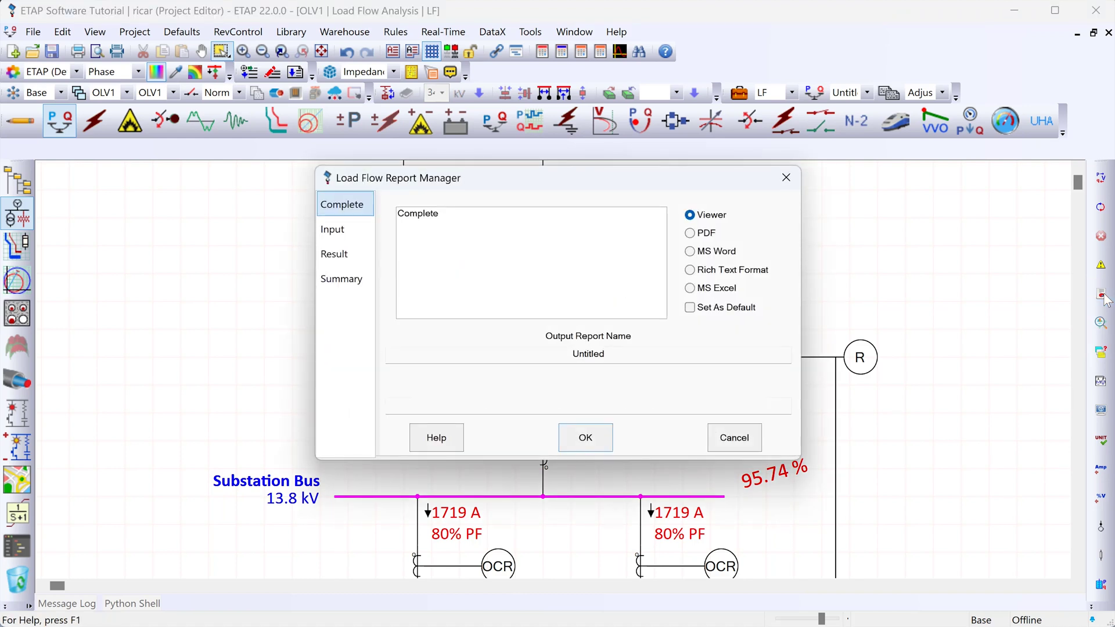
click(332, 255)
click(463, 214)
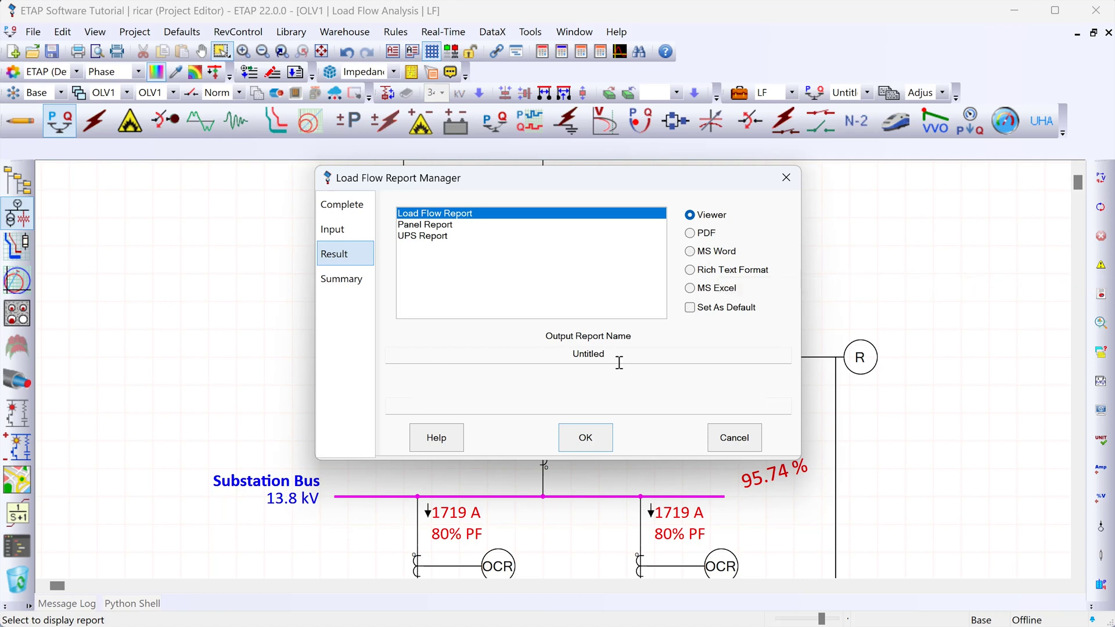
click(597, 450)
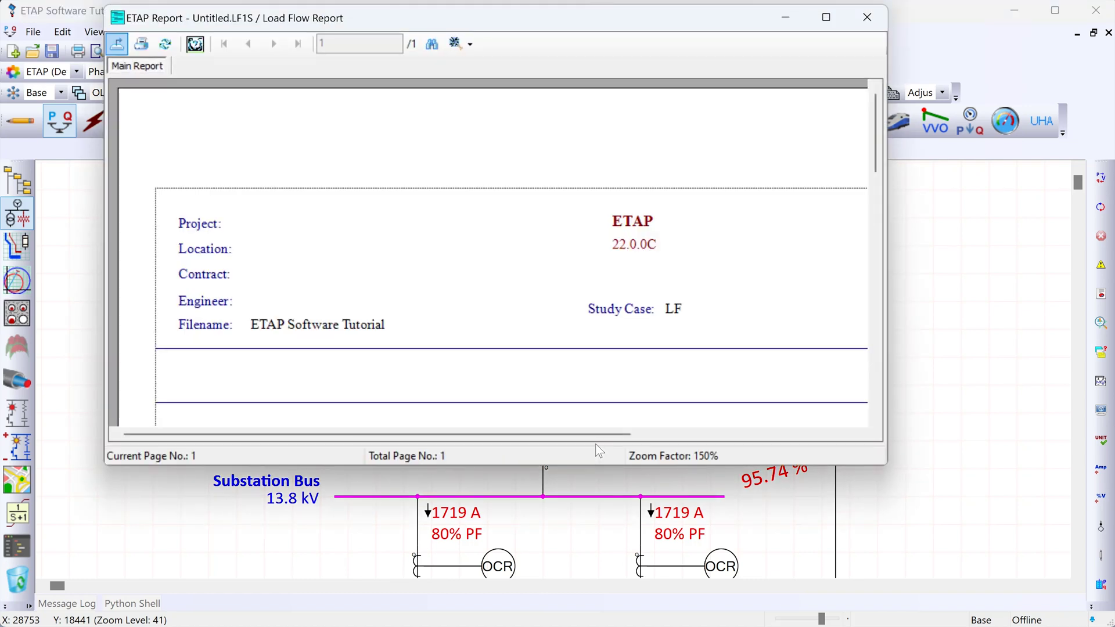
scroll(593, 299, down, 10)
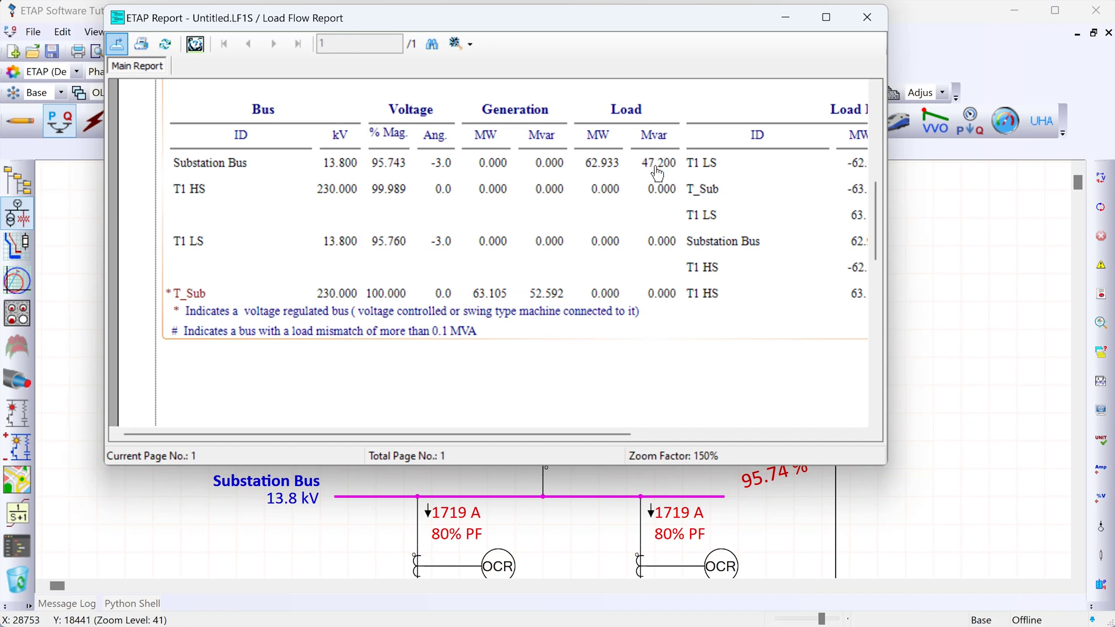
drag(603, 434, 831, 434)
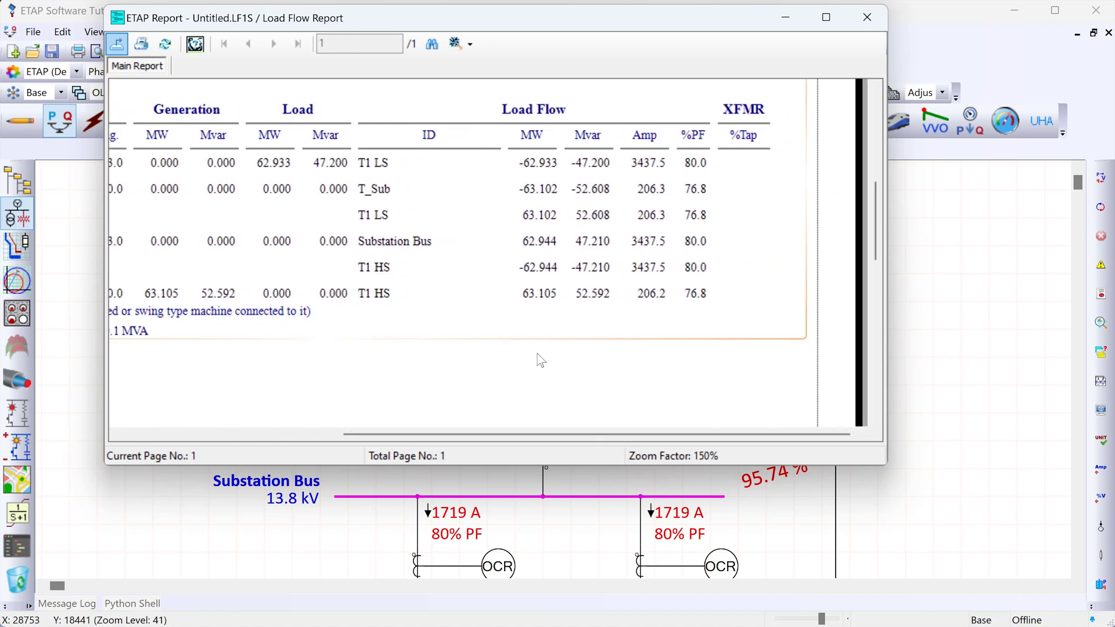
click(552, 177)
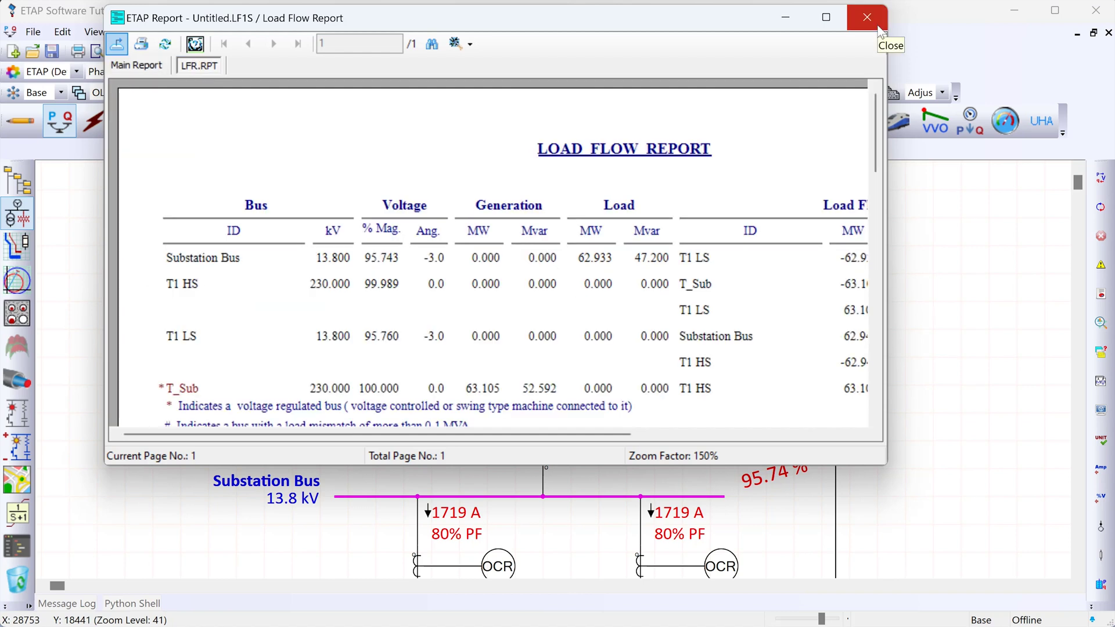
click(867, 18)
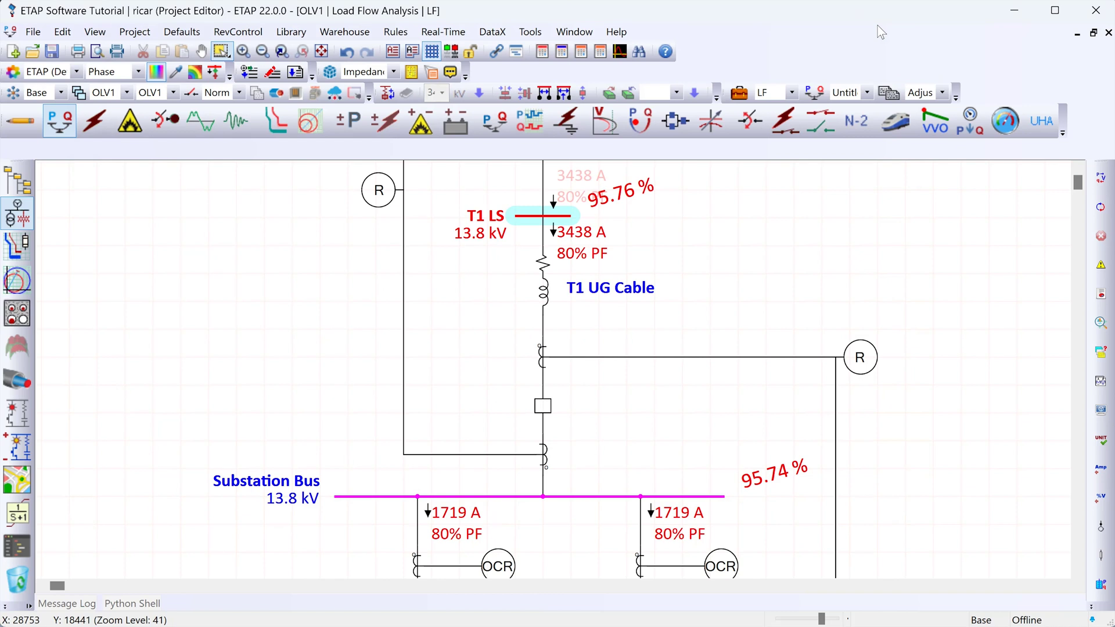
Step: Open the load flow Report Manager on its Summary report types
click(1101, 294)
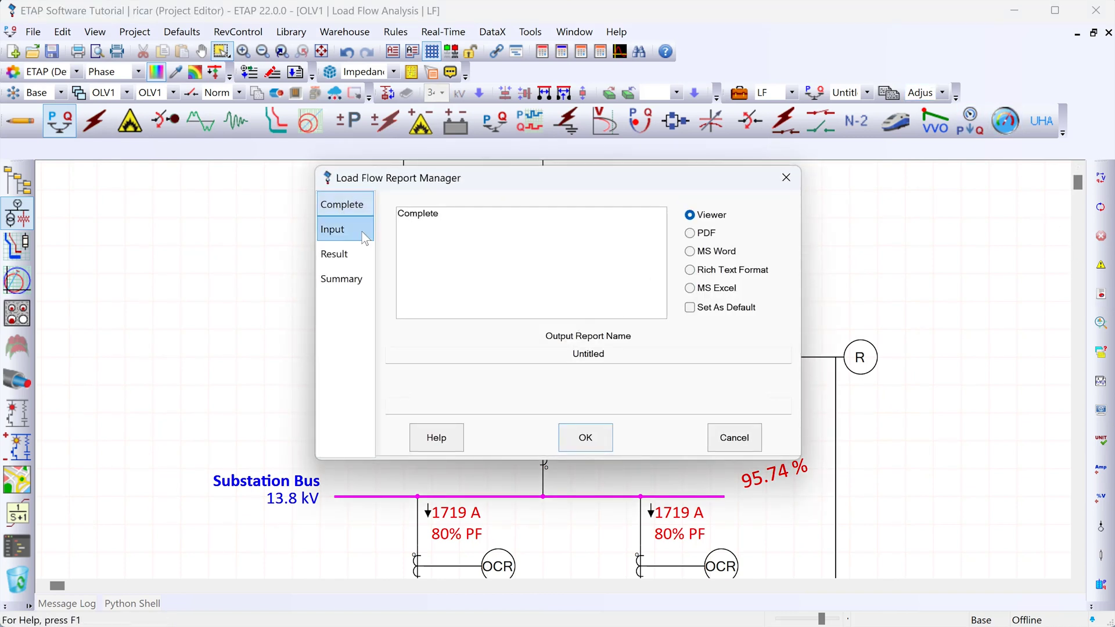
click(346, 279)
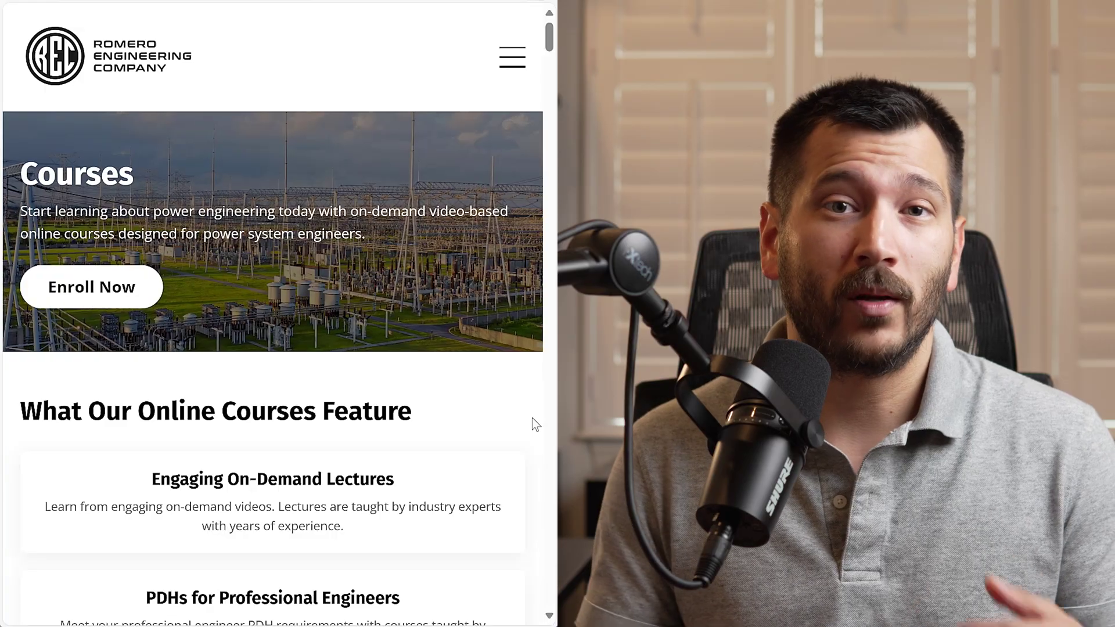
scroll(532, 419, down, 15)
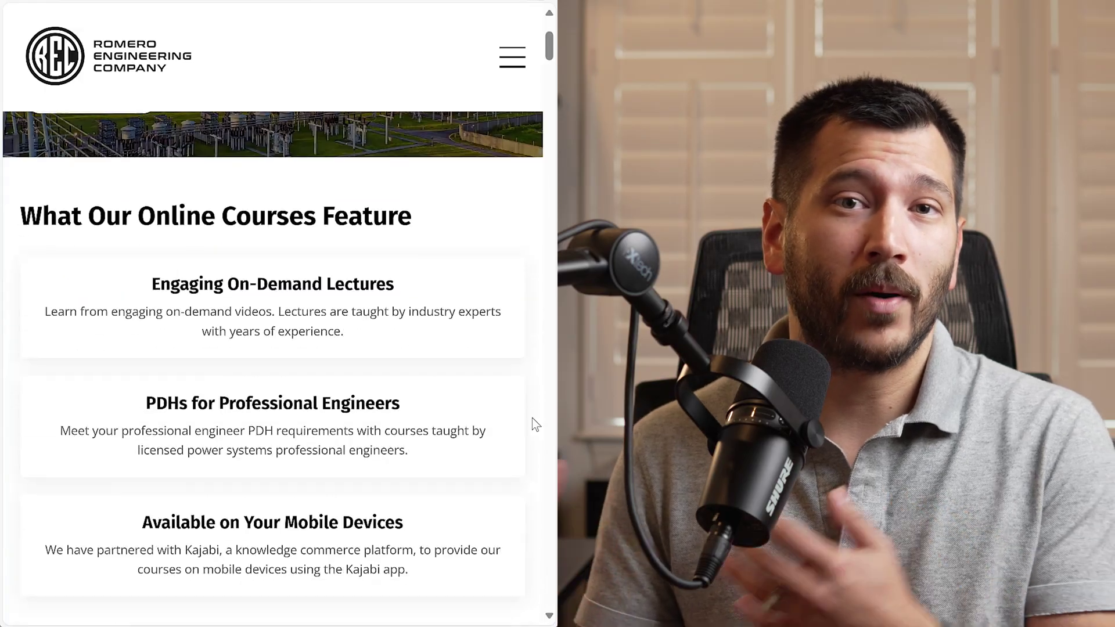
scroll(532, 418, down, 20)
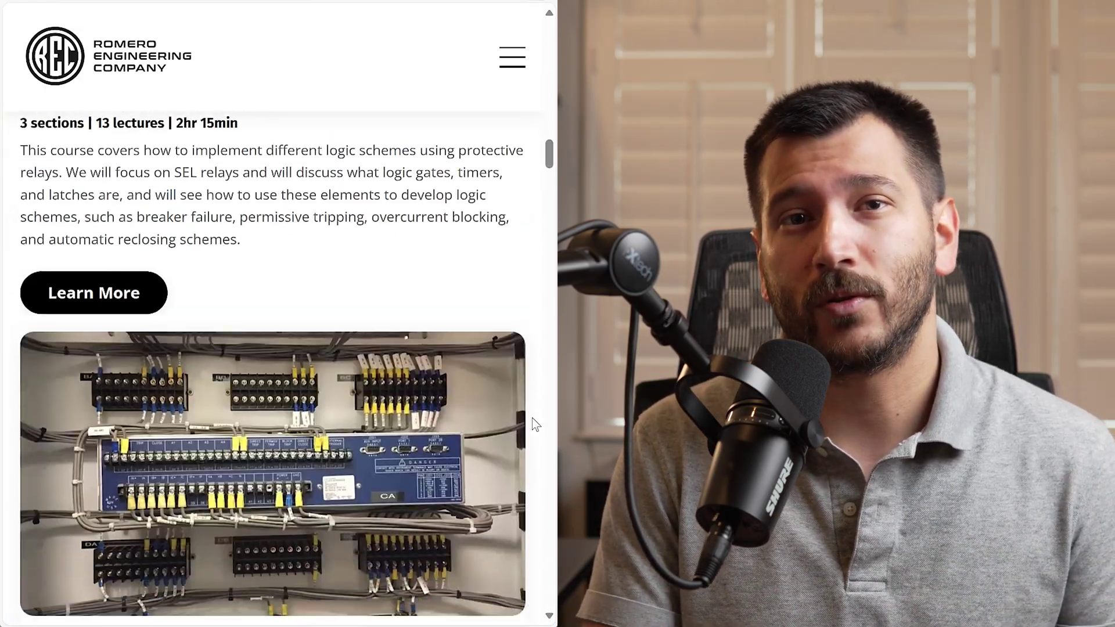
scroll(536, 425, down, 20)
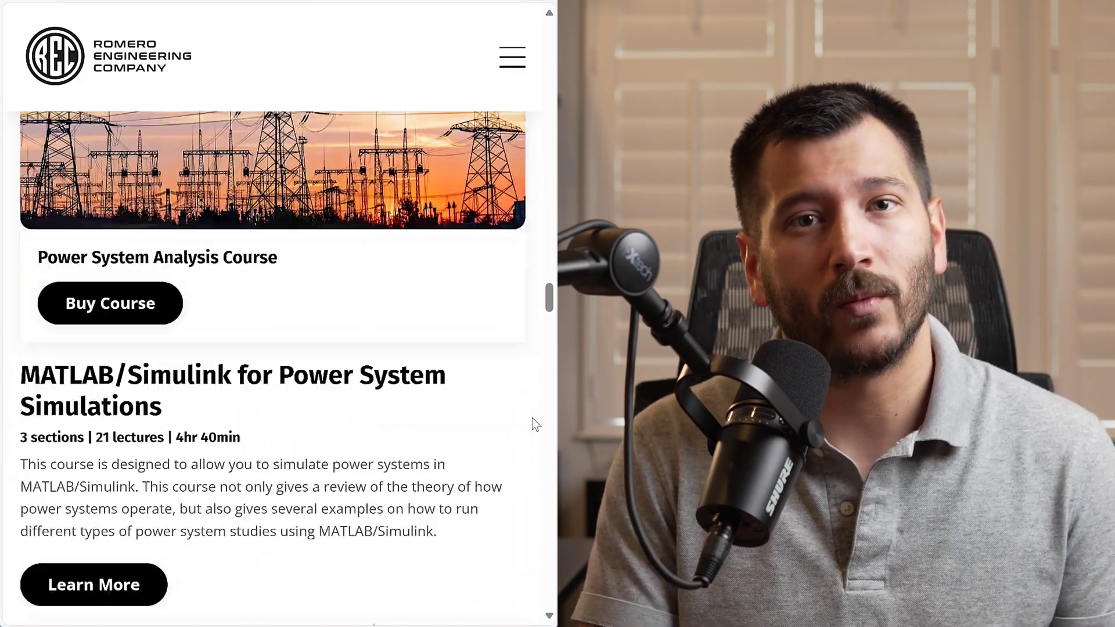
scroll(535, 424, down, 20)
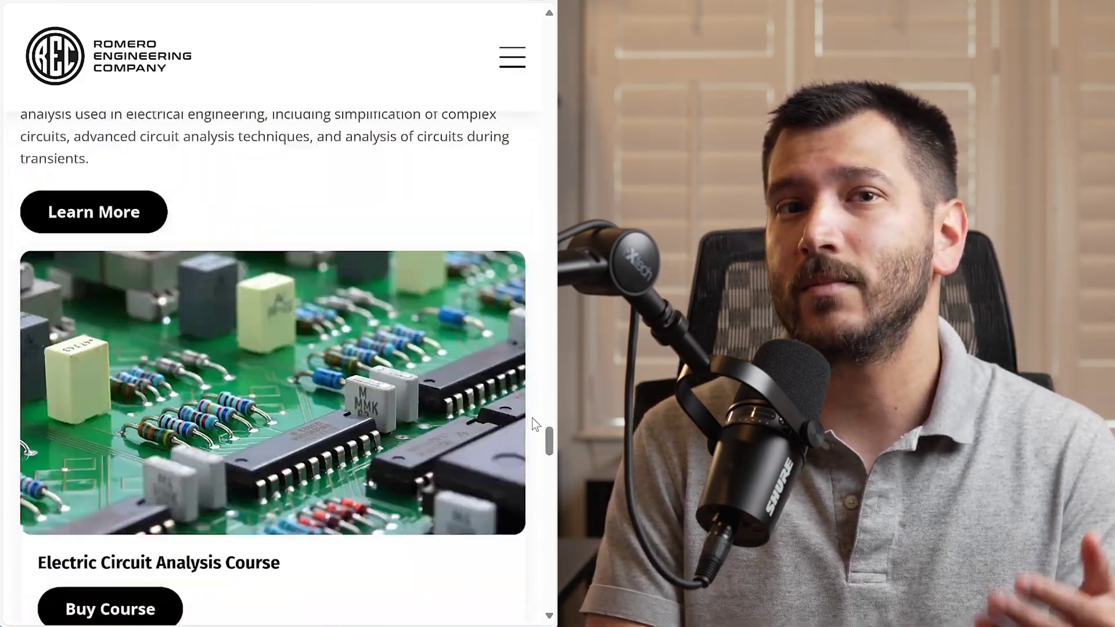
scroll(535, 425, down, 15)
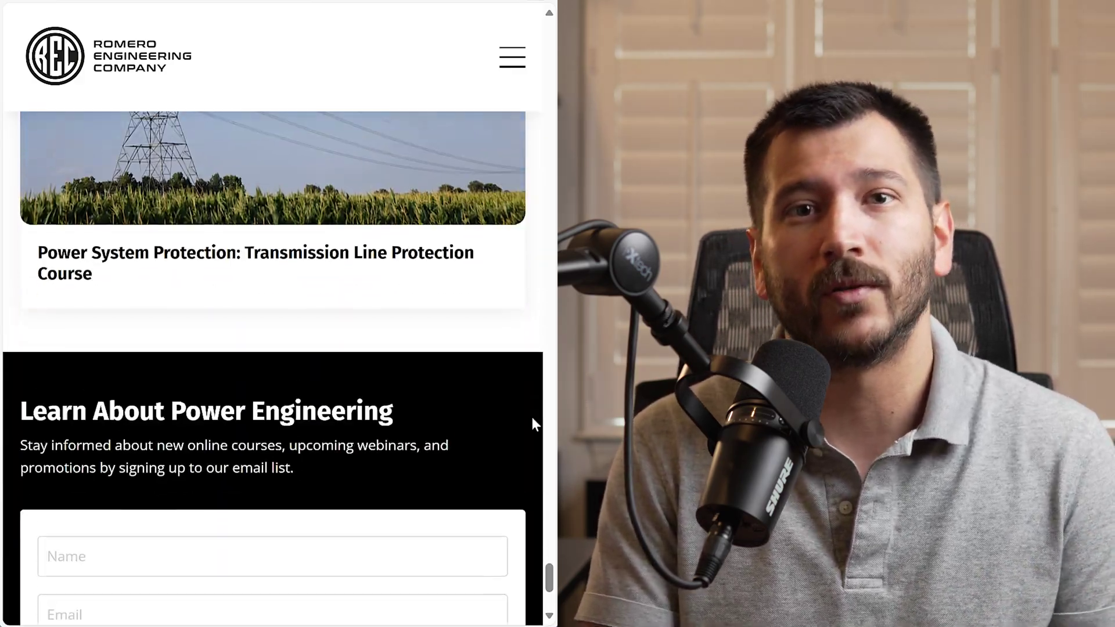